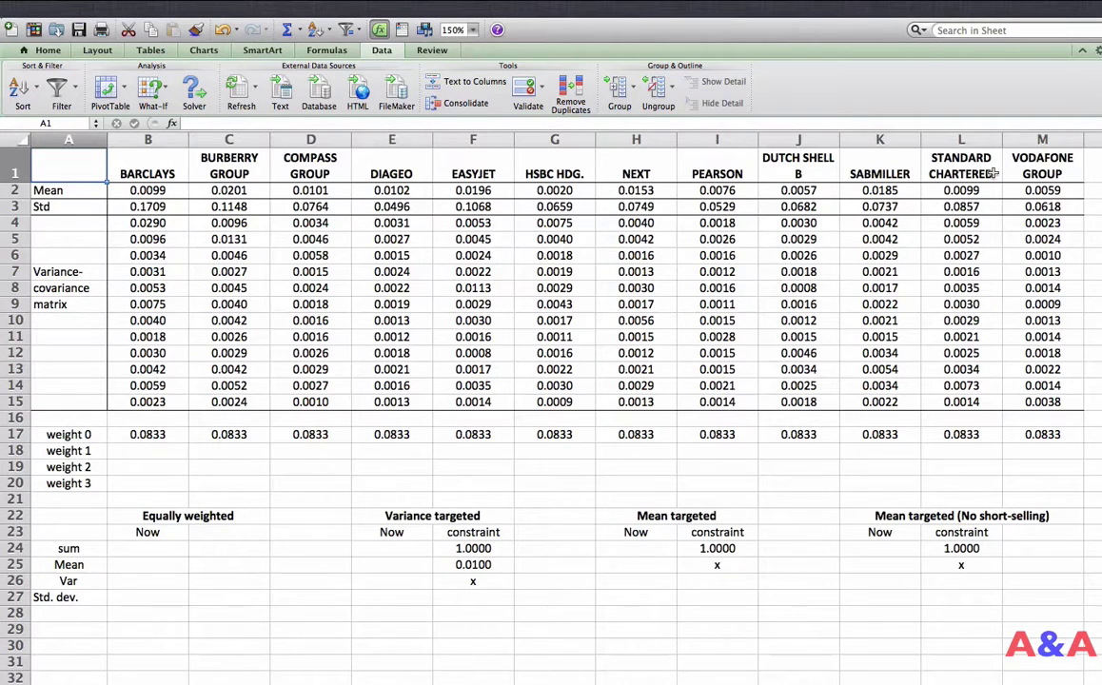
Undo the last change, then name the twelve stock means in B2:M2 'mu'.
{"action": "key", "text": "super+z"}
{"action": "left_click", "coordinate": [130, 191]}
{"action": "key", "text": "shift+Right"}
{"action": "key", "text": "shift+Right"}
{"action": "key", "text": "shift+Right"}
{"action": "key", "text": "shift+Right"}
{"action": "key", "text": "shift+Right"}
{"action": "key", "text": "shift+Right"}
{"action": "key", "text": "shift+Right"}
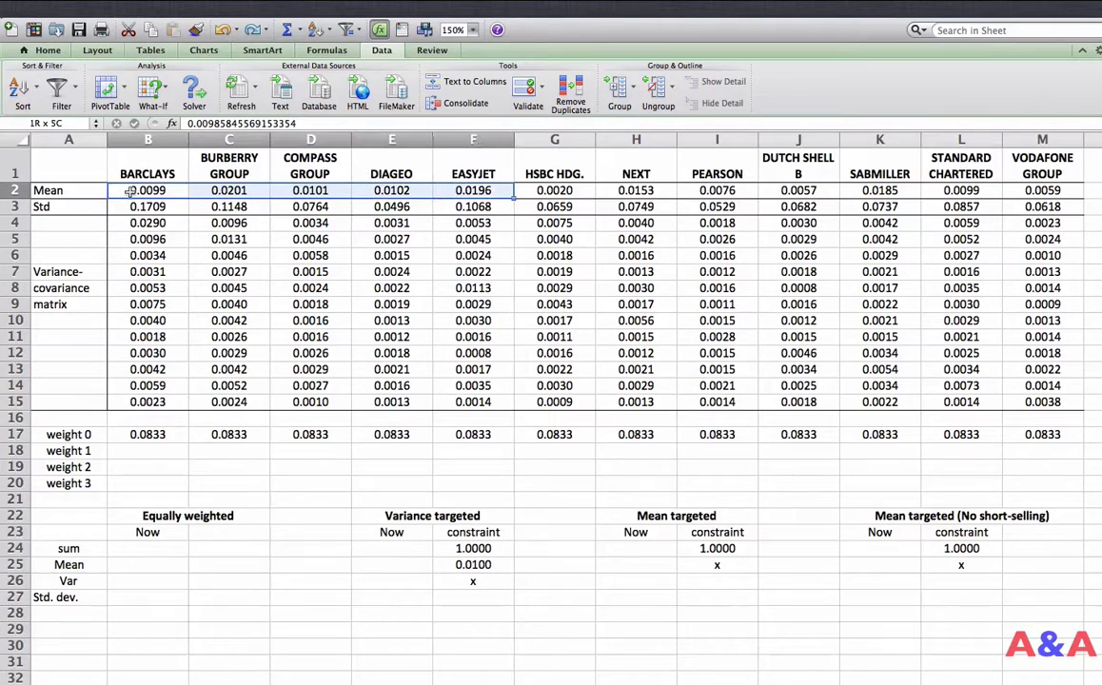
{"action": "key", "text": "shift+Right"}
{"action": "key", "text": "shift+Right"}
{"action": "key", "text": "shift+Right"}
{"action": "key", "text": "shift+Right"}
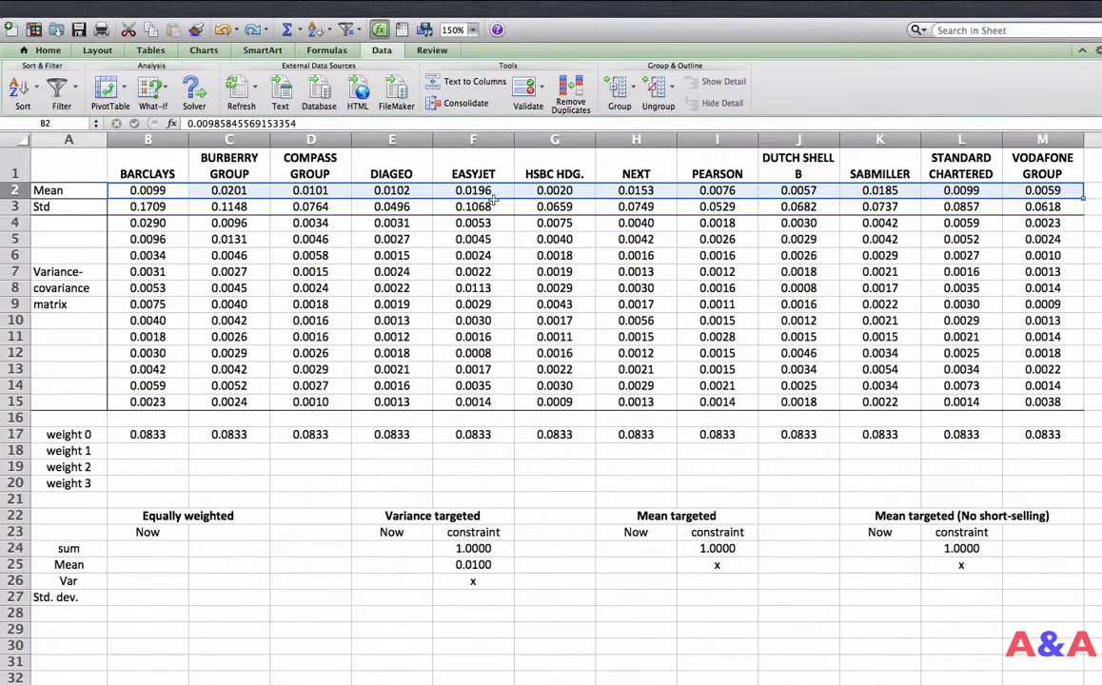
{"action": "left_click", "coordinate": [69, 118]}
{"action": "type", "text": "mu"}
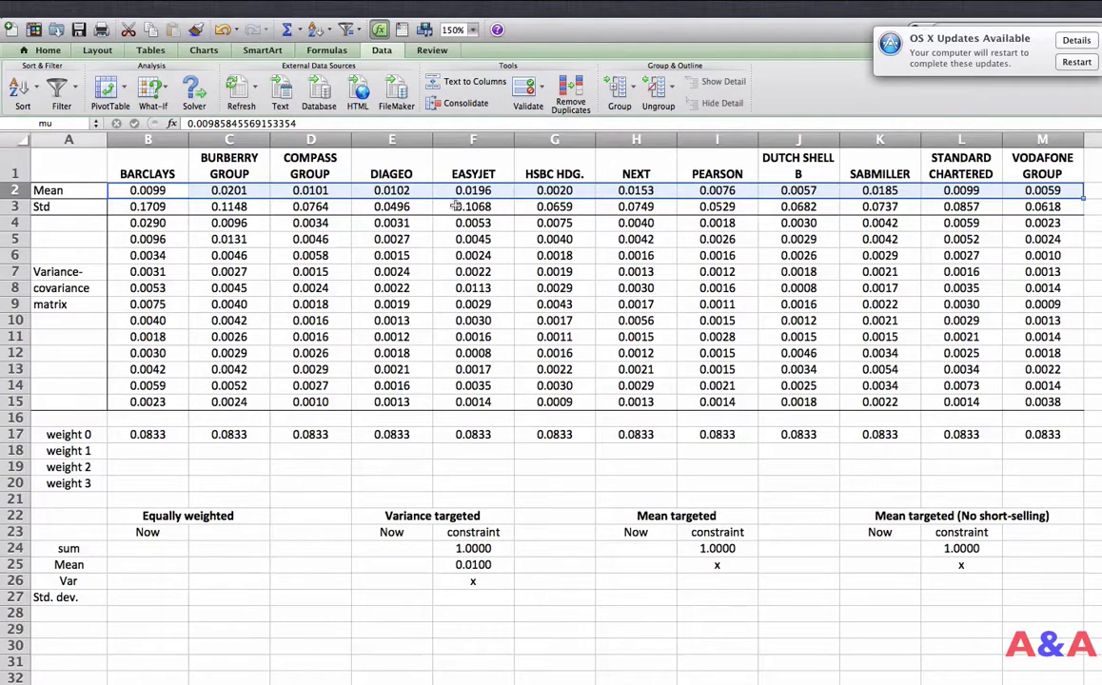
Name the 12-by-12 covariance matrix in B4:M15 'V'.
{"action": "left_click_drag", "start_coordinate": [167, 222], "coordinate": [1046, 404]}
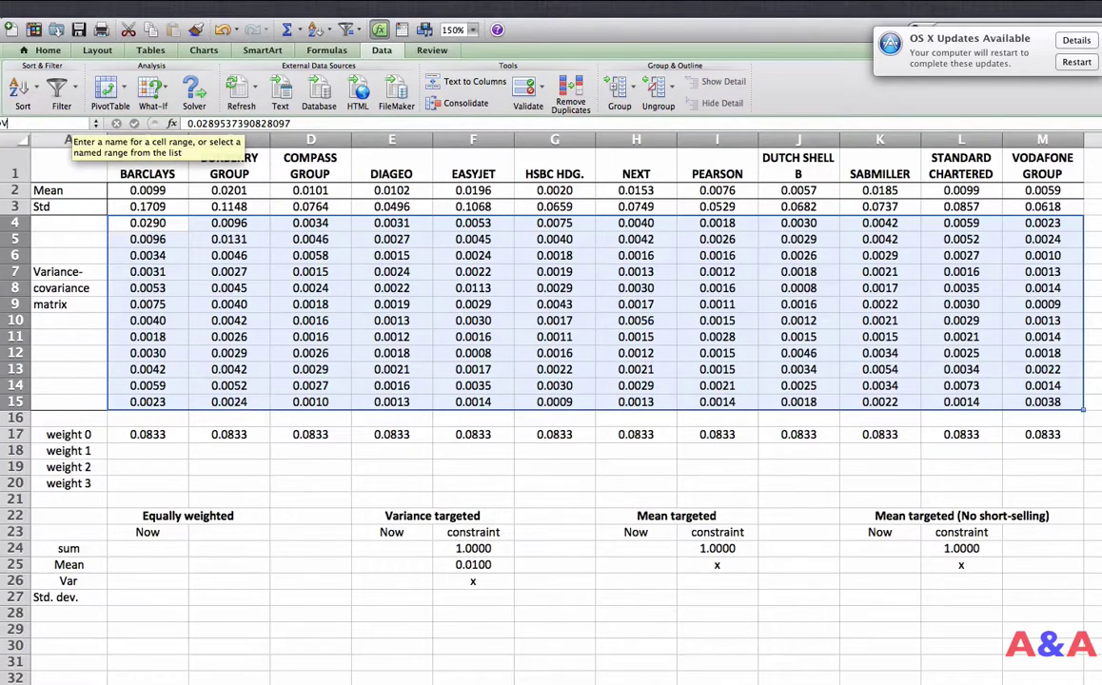
{"action": "key", "text": "Return"}
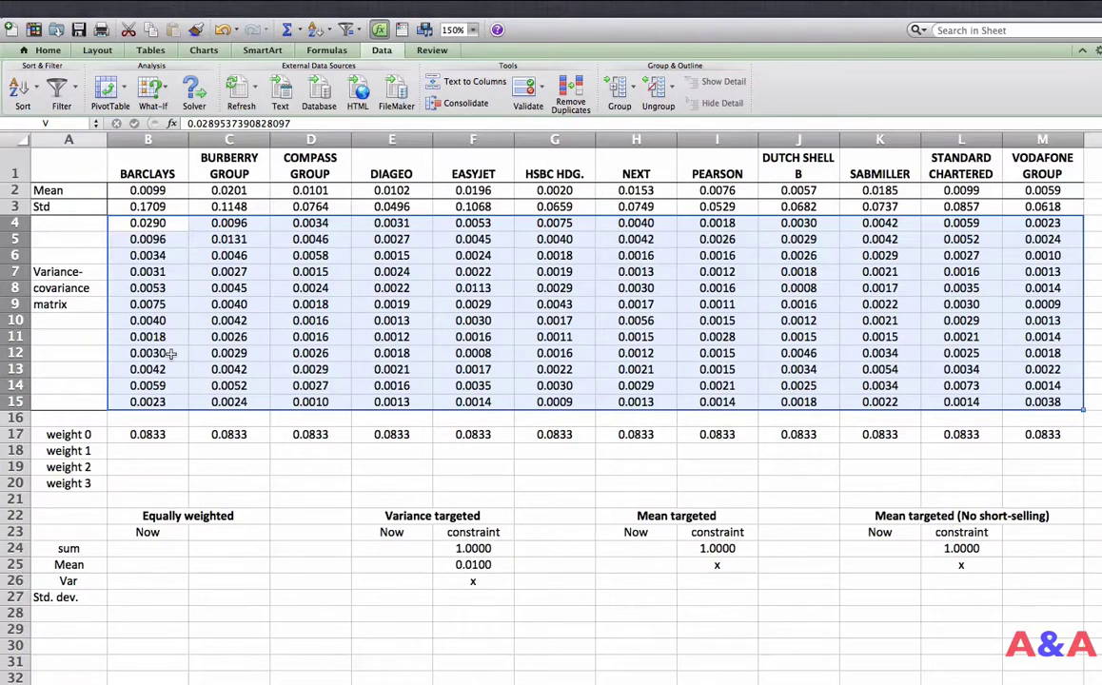
Name the equal-weight 0.0833 row in B17:M17 'weight0'.
{"action": "left_click", "coordinate": [159, 434]}
{"action": "key", "text": "shift+Right"}
{"action": "key", "text": "shift+Right"}
{"action": "key", "text": "shift+Right"}
{"action": "key", "text": "shift+Right"}
{"action": "key", "text": "shift+Right"}
{"action": "key", "text": "shift+Right"}
{"action": "key", "text": "shift+Right"}
{"action": "key", "text": "shift+Right"}
{"action": "key", "text": "shift+Right"}
{"action": "key", "text": "shift+Right"}
{"action": "key", "text": "shift+Right"}
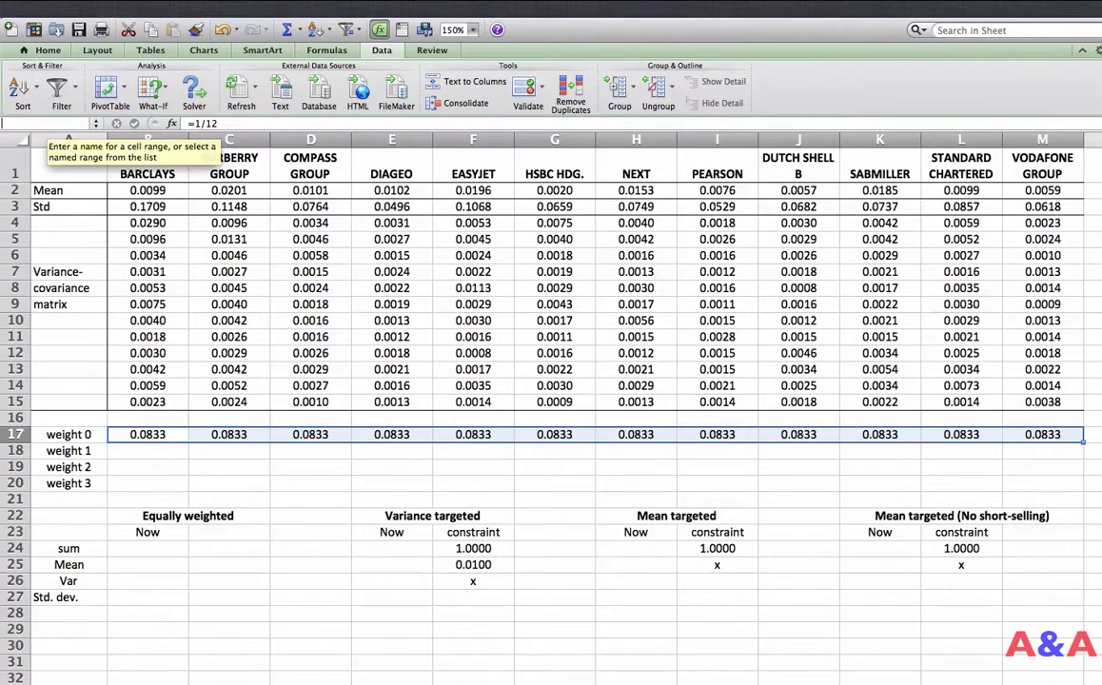
{"action": "type", "text": "weight"}
{"action": "key", "text": "Return"}
{"action": "type", "text": "0"}
{"action": "key", "text": "Return"}
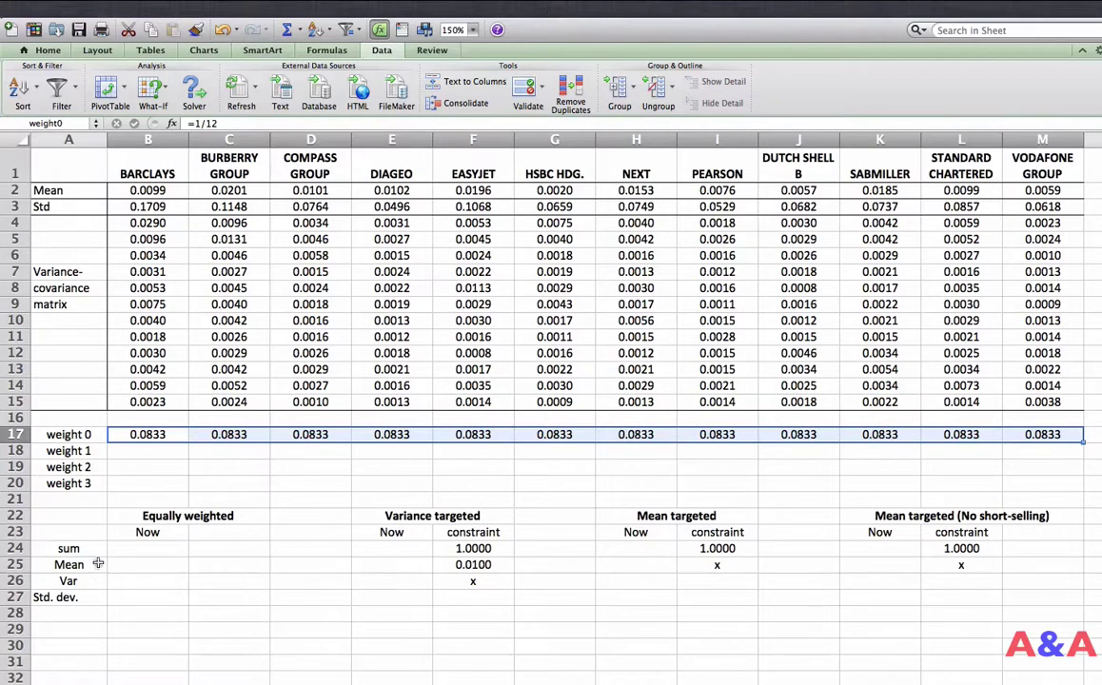
{"action": "left_click", "coordinate": [130, 550]}
Enter =sum(weight0) in B24 so the equal weights total 1.0000.
{"action": "type", "text": "=sum(weight"}
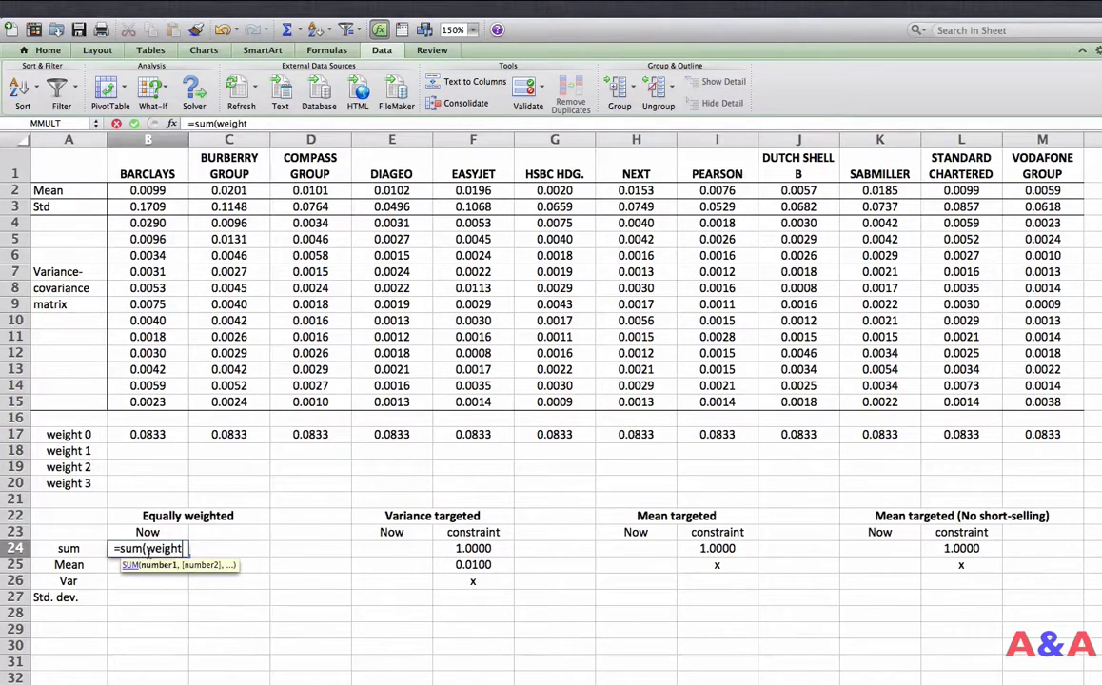
{"action": "type", "text": "0)"}
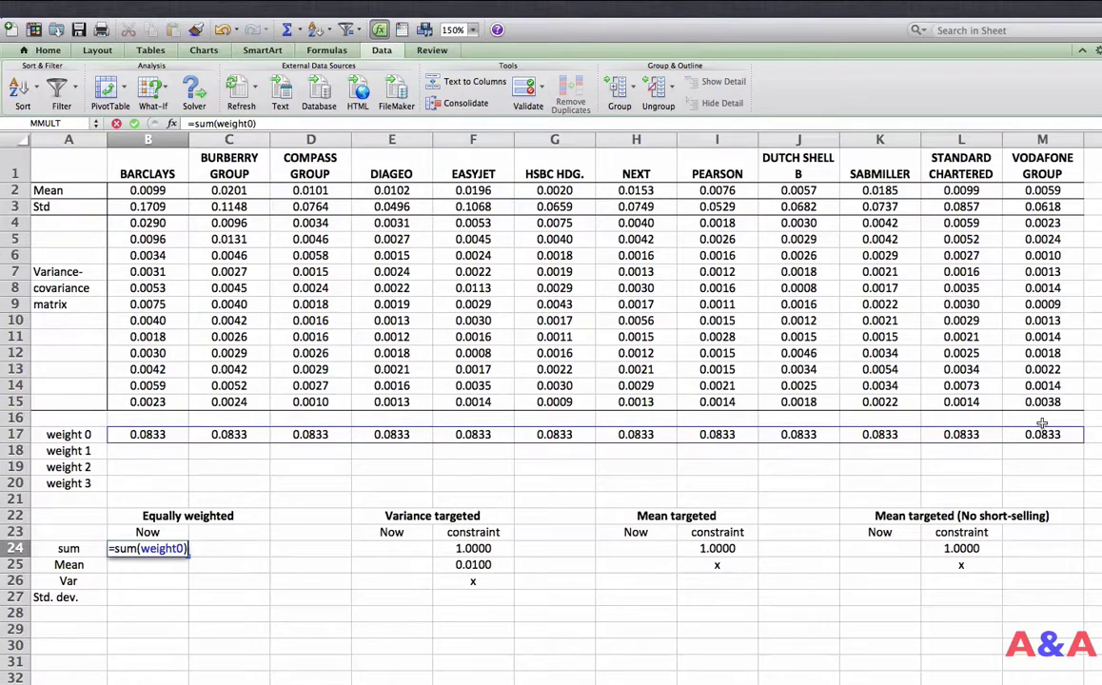
{"action": "key", "text": "Return"}
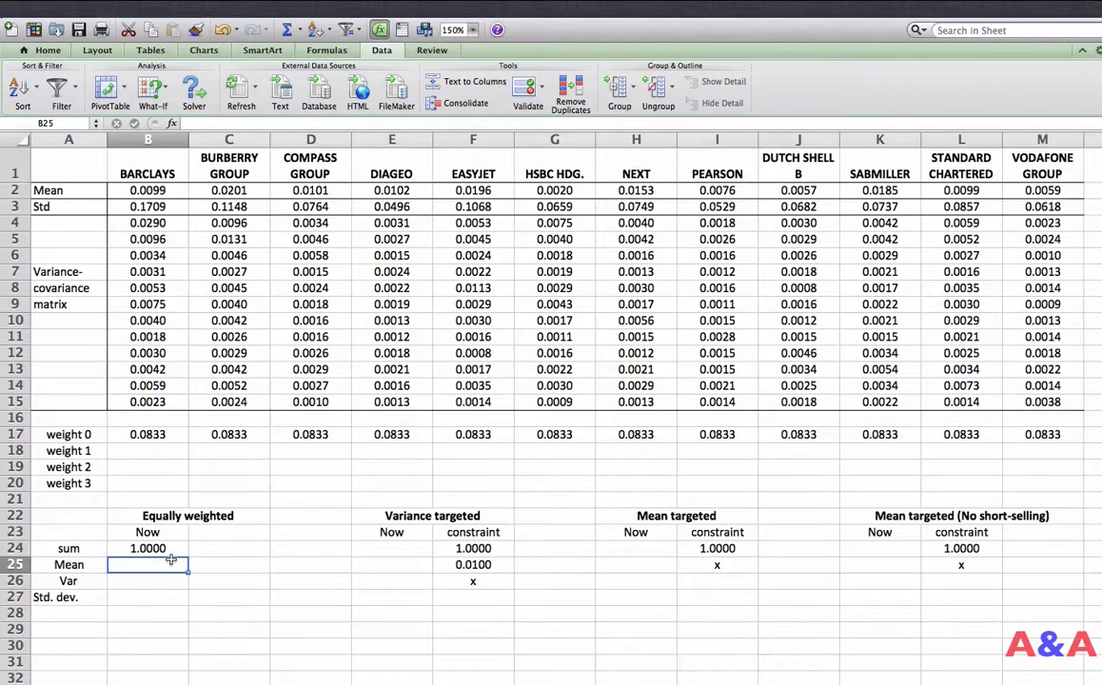
Enter =MMULT(mu, Transpose(weight0)) in B25 as an array formula, giving mean 0.0112.
{"action": "type", "text": "="}
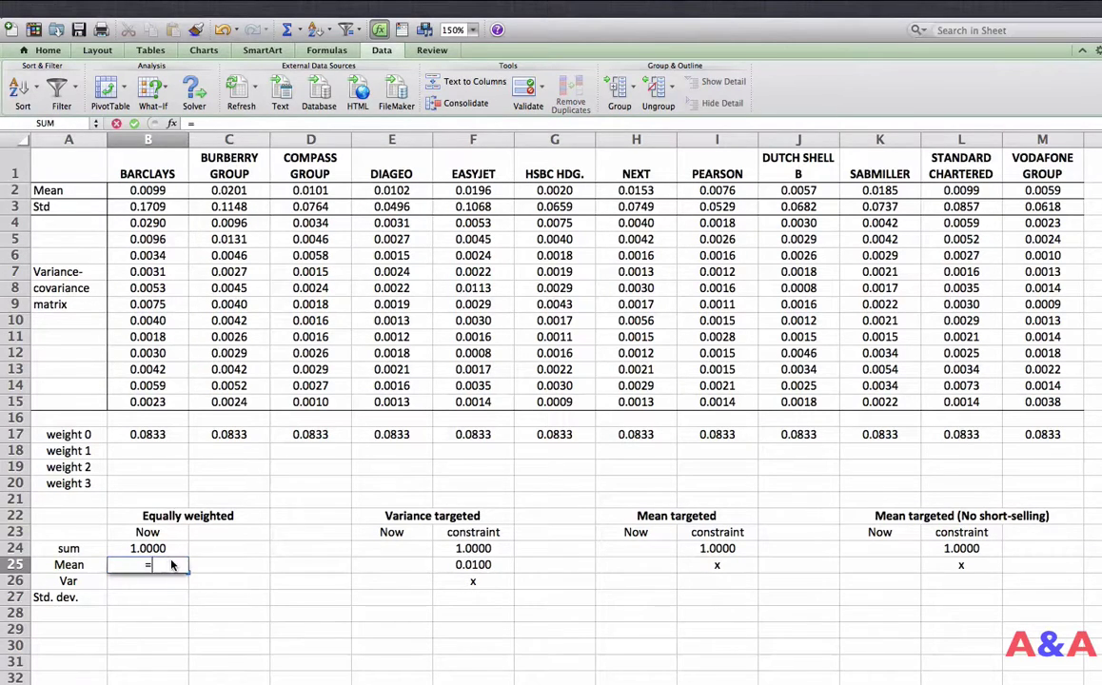
{"action": "type", "text": "MMULT("}
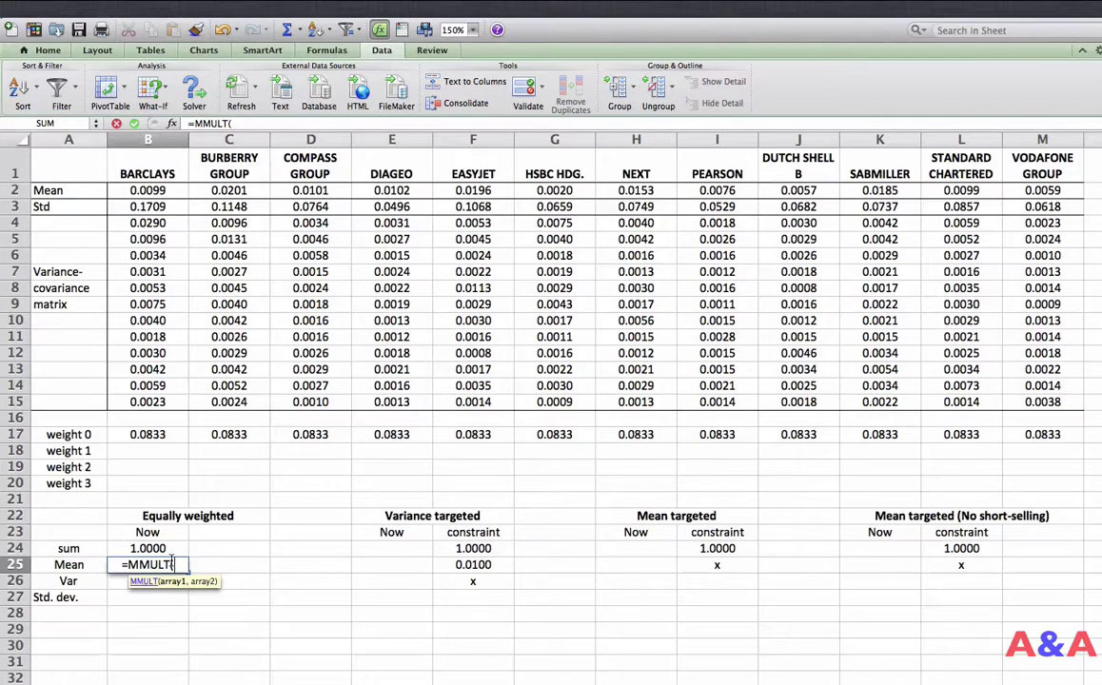
{"action": "type", "text": "mu"}
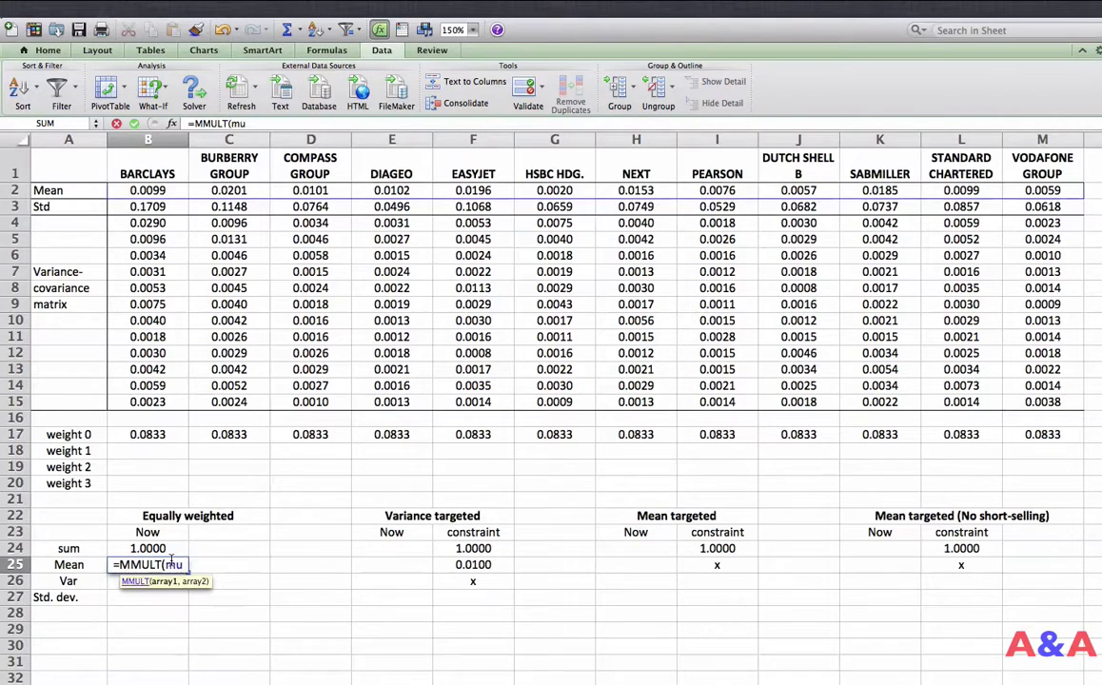
{"action": "type", "text": ", we"}
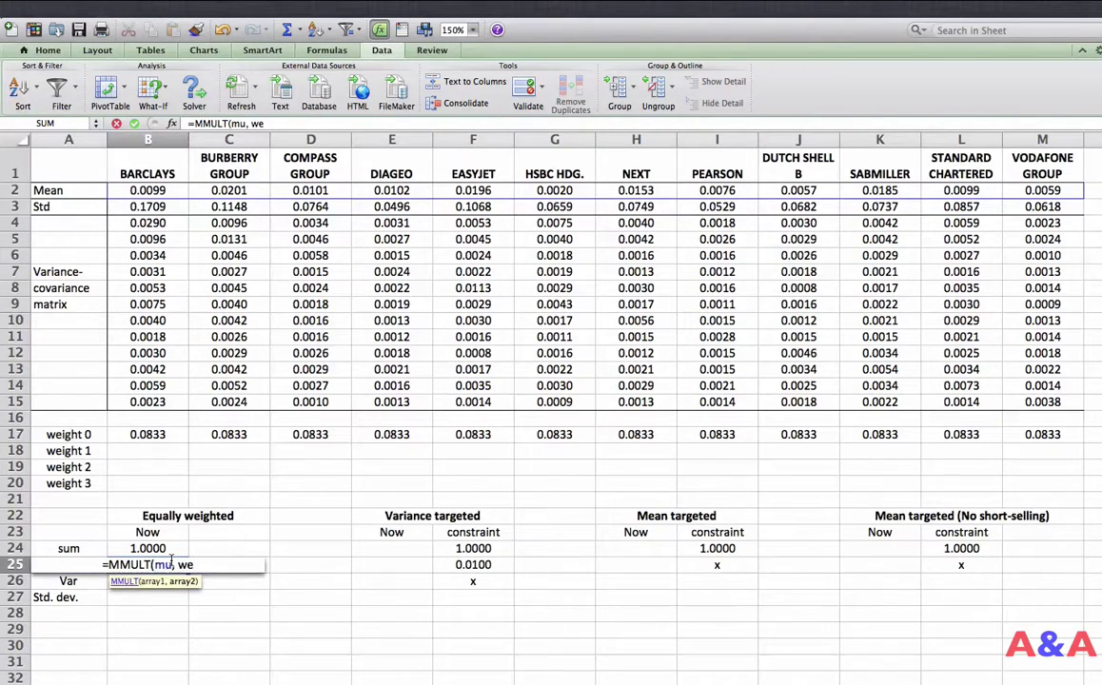
{"action": "type", "text": "i"}
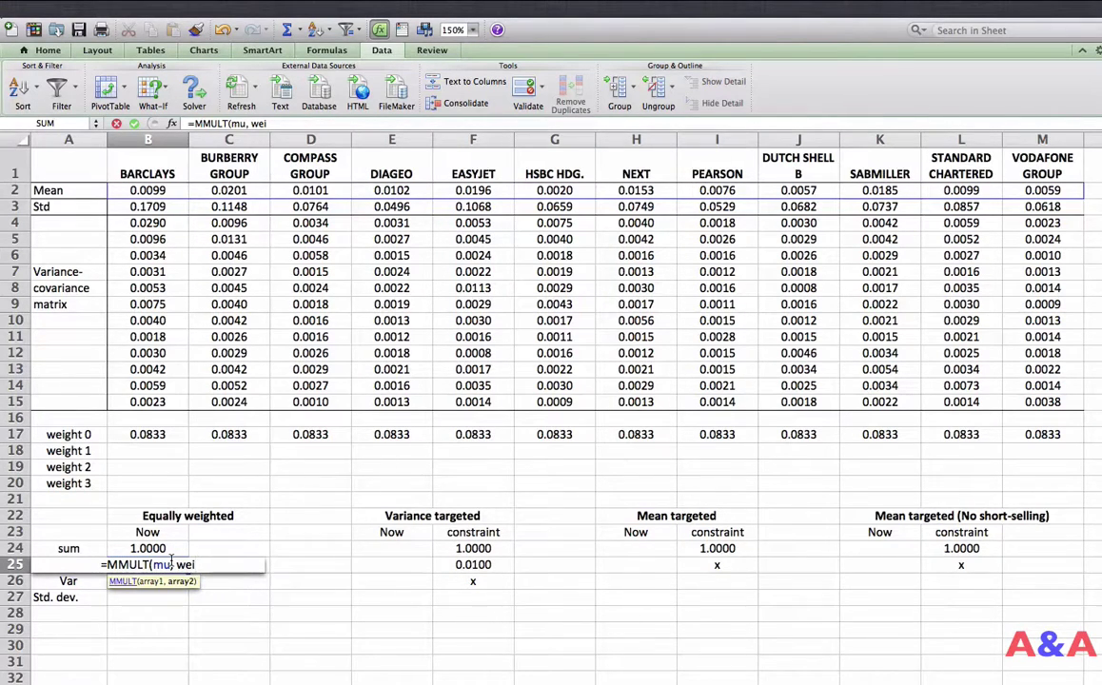
{"action": "key", "text": "BackSpace"}
{"action": "key", "text": "BackSpace"}
{"action": "key", "text": "BackSpace"}
{"action": "key", "text": "BackSpace"}
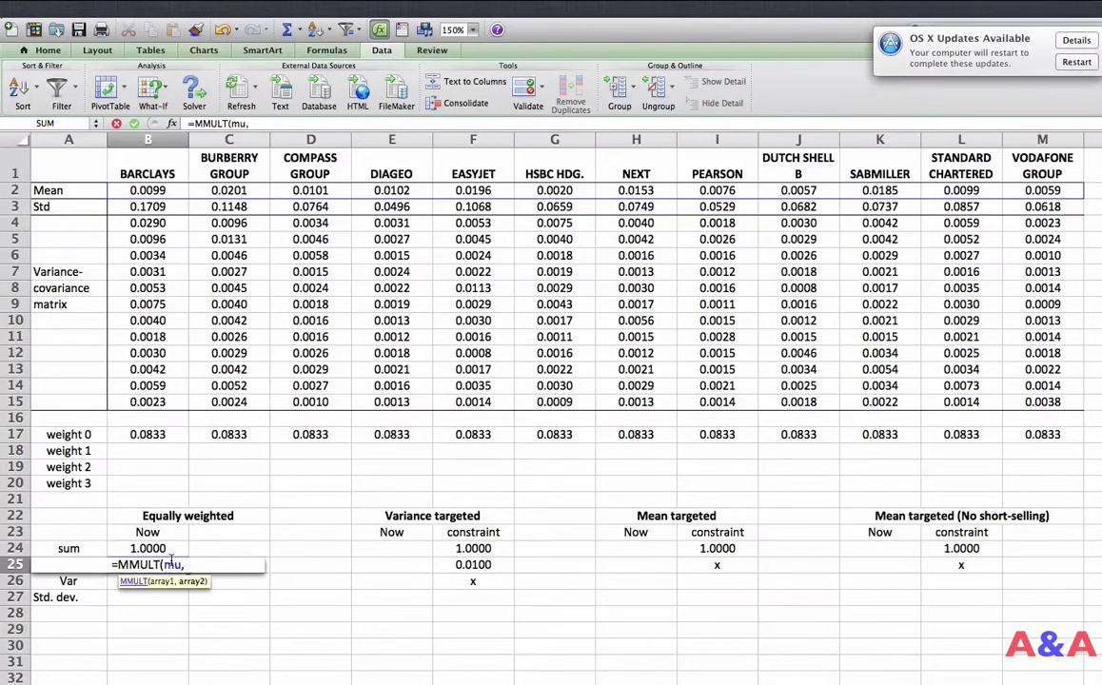
{"action": "type", "text": "Tran"}
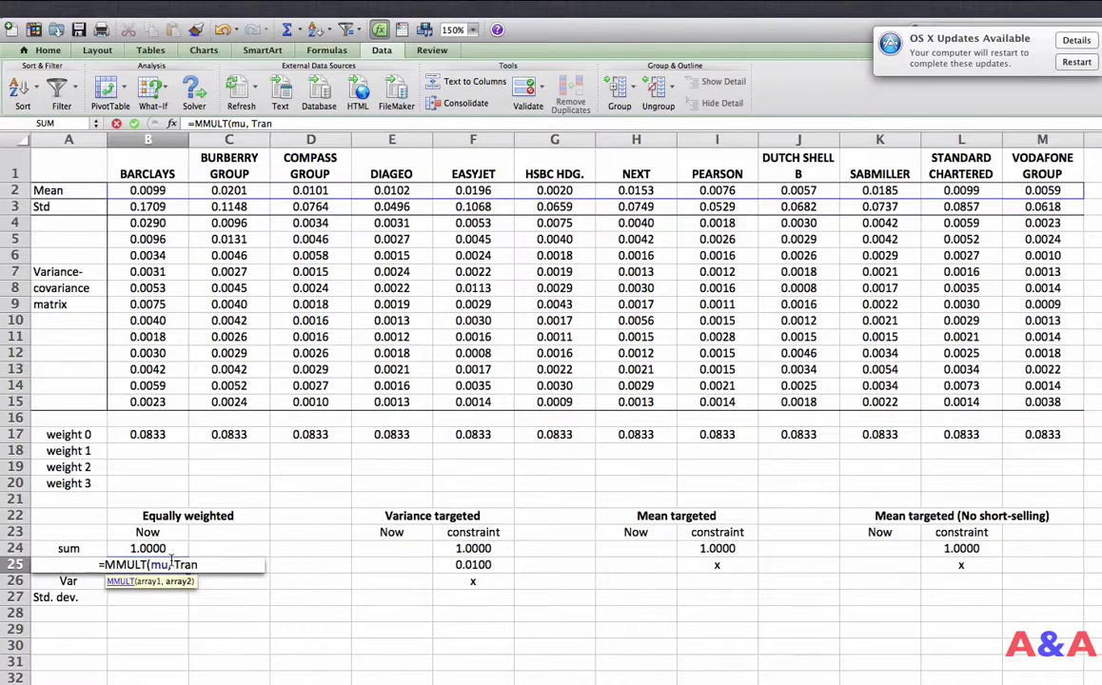
{"action": "type", "text": "spose"}
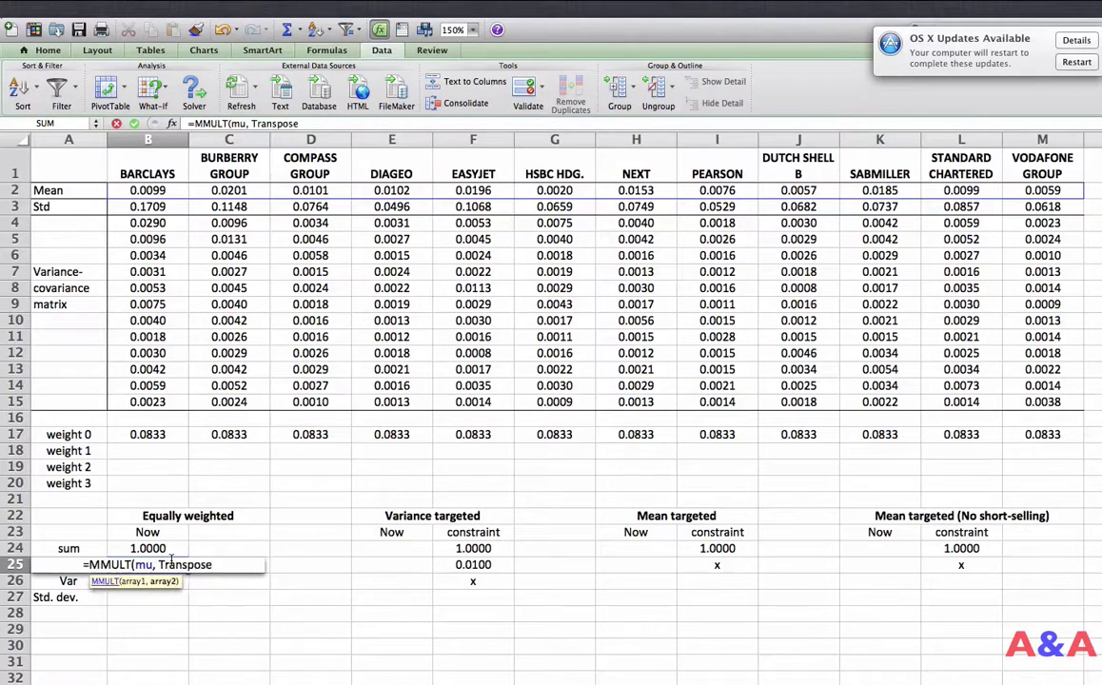
{"action": "type", "text": "(weigh"}
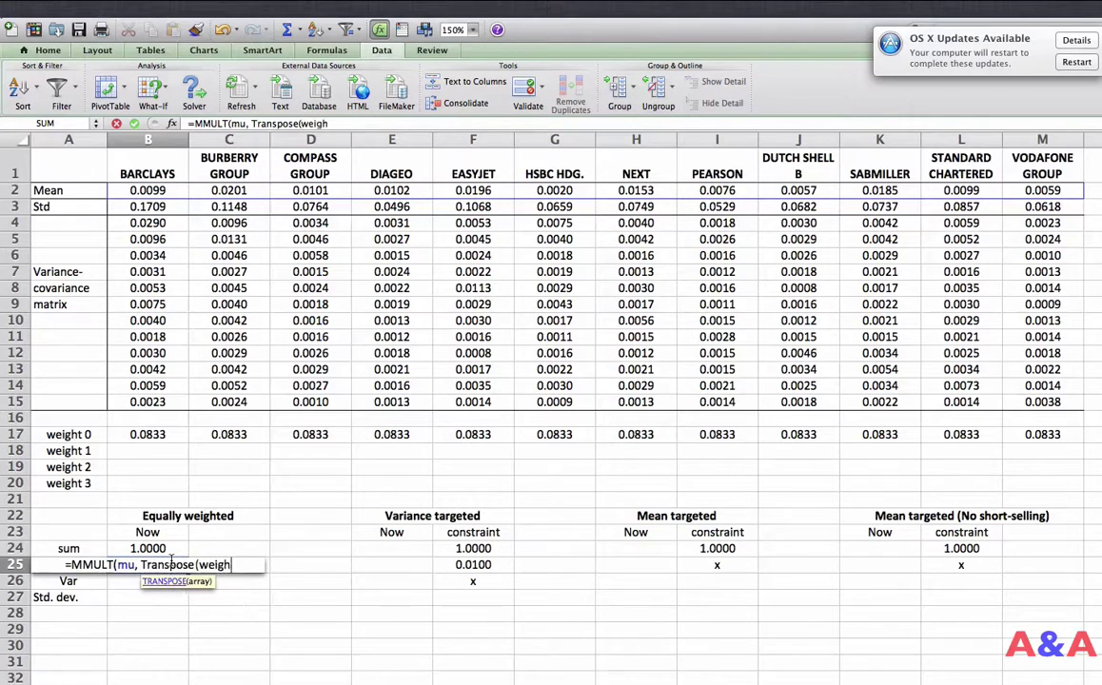
{"action": "type", "text": "t0"}
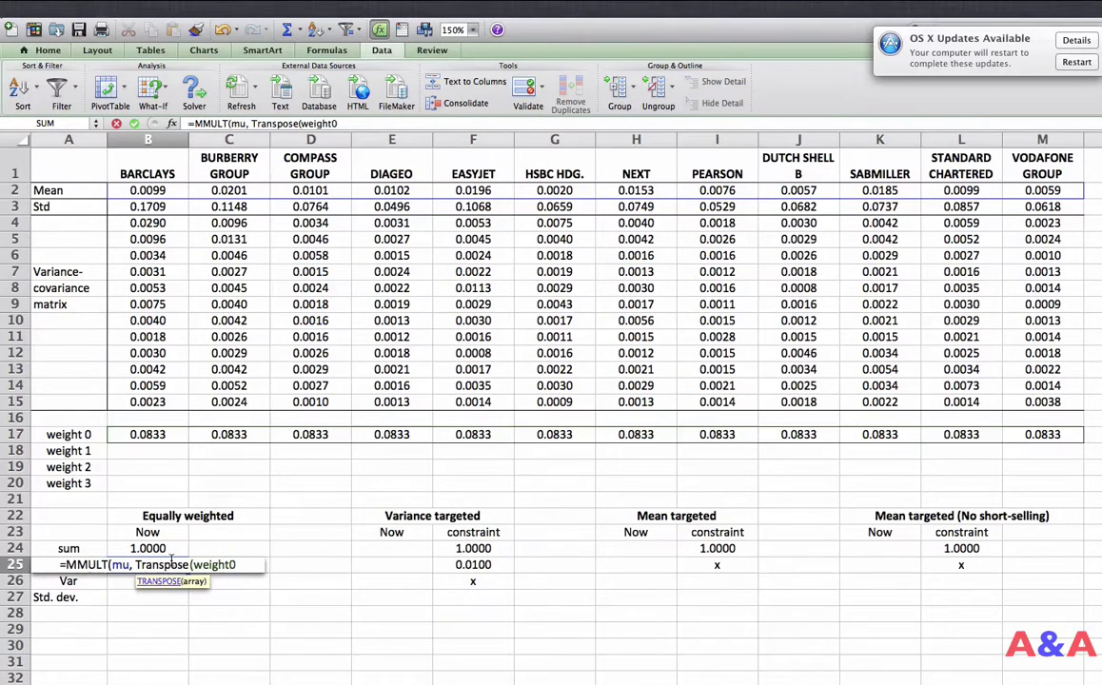
{"action": "type", "text": ")"}
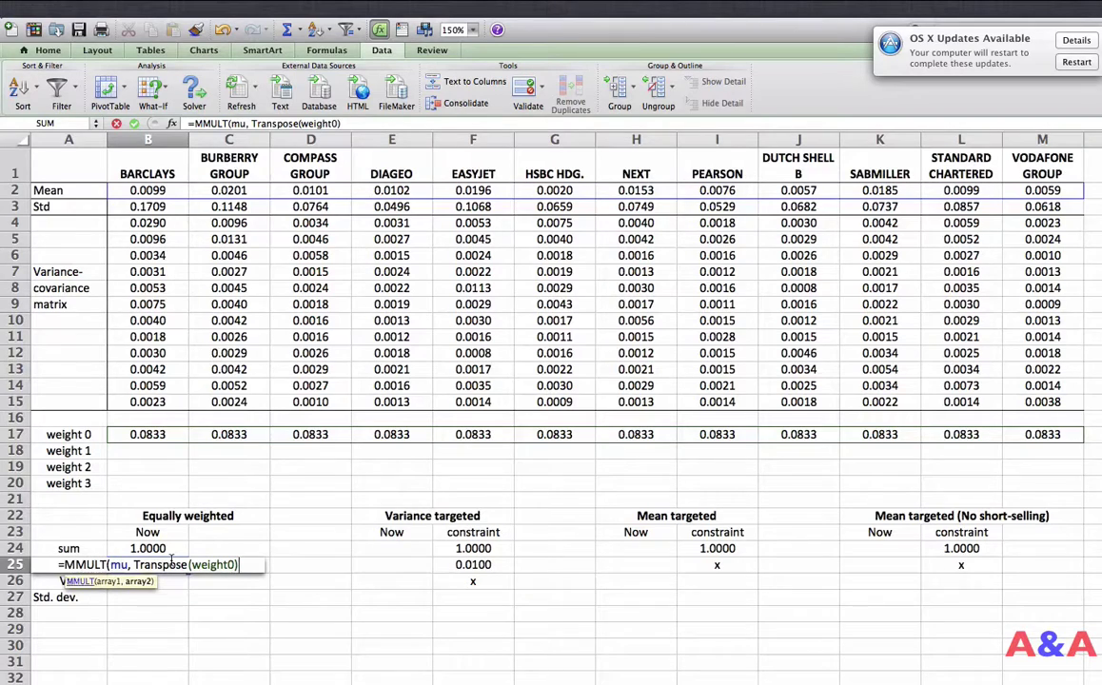
{"action": "type", "text": ")"}
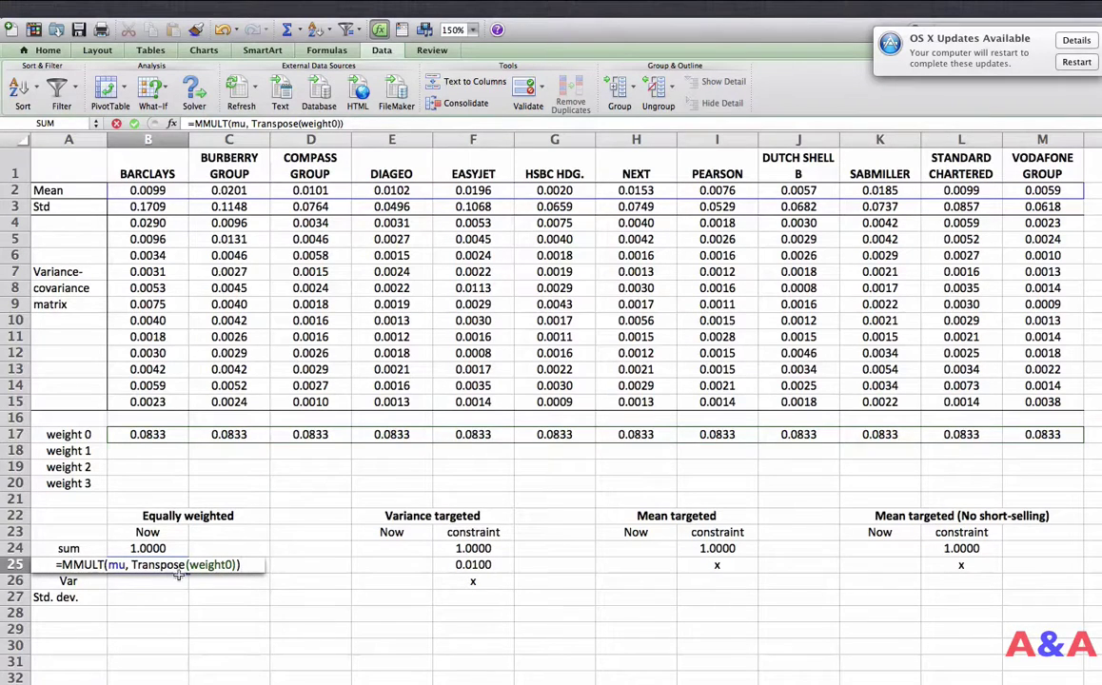
{"action": "left_click", "coordinate": [252, 564]}
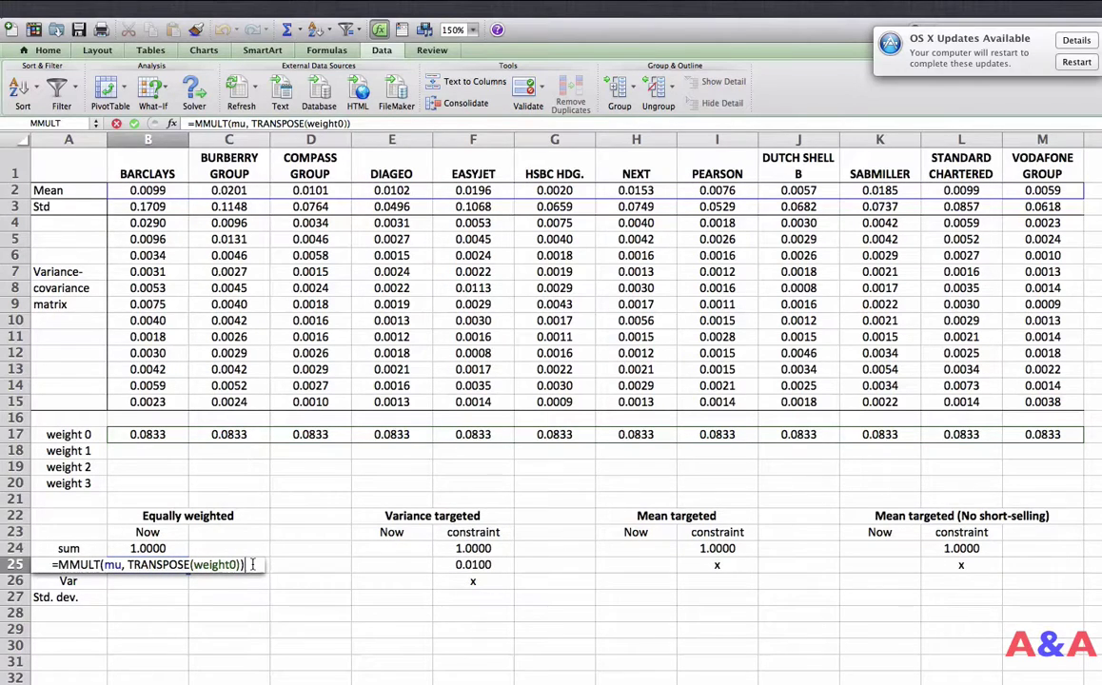
{"action": "key", "text": "ctrl+shift+Return"}
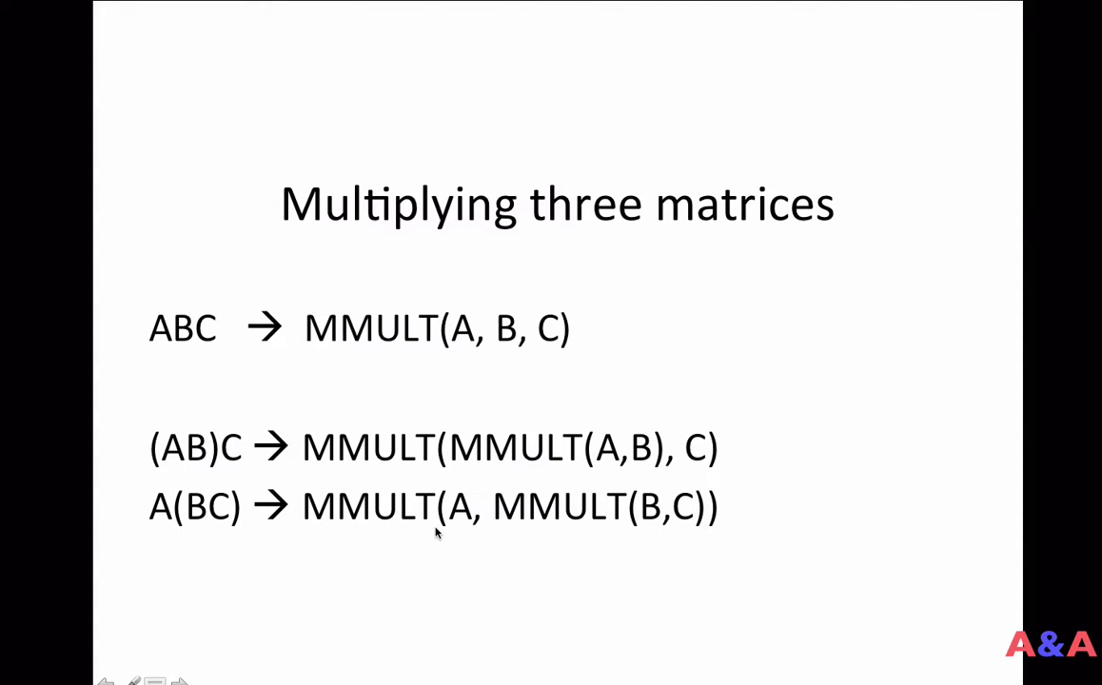
Reveal the red X on MMULT(A, B, C) and green checks on the nested MMULT forms.
{"action": "left_click", "coordinate": [413, 352]}
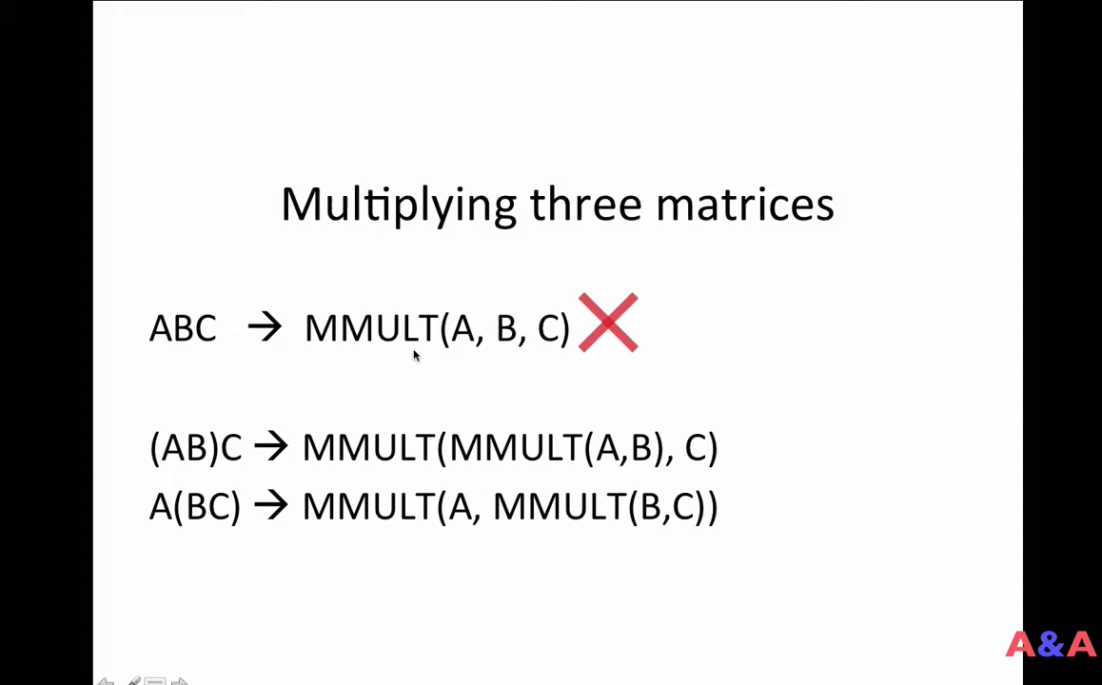
{"action": "left_click", "coordinate": [653, 351]}
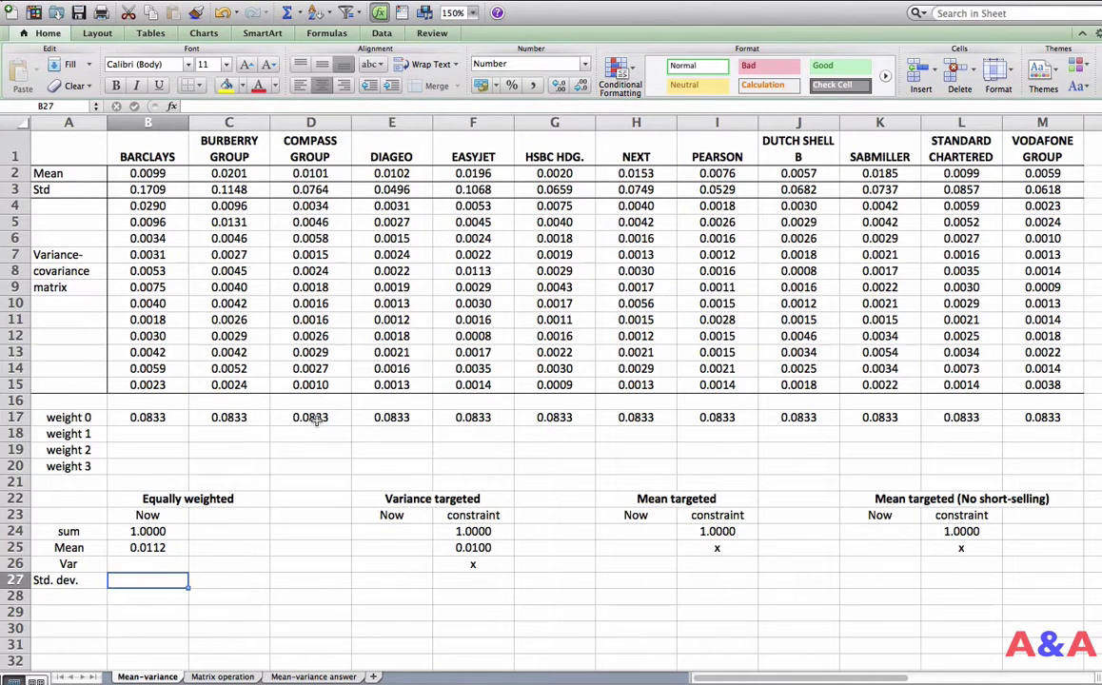
Enter =MMULT(MMULT(weight0, V), Transpose(weight0)) in B26 as an array formula, giving 0.0031.
{"action": "left_click", "coordinate": [154, 564]}
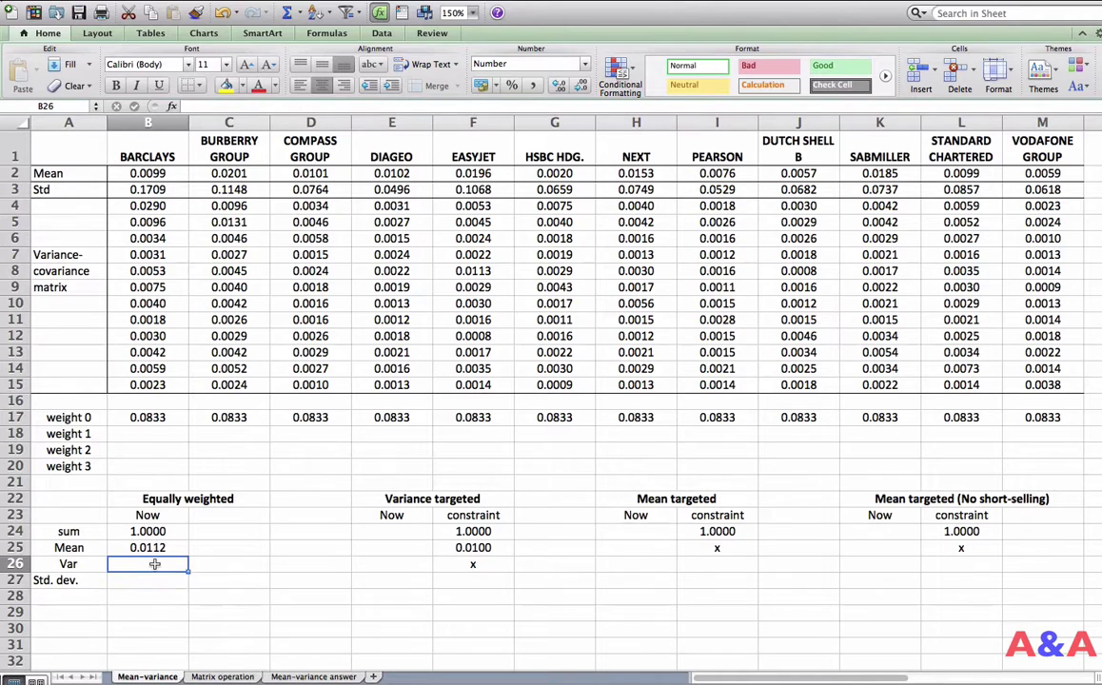
{"action": "type", "text": "="}
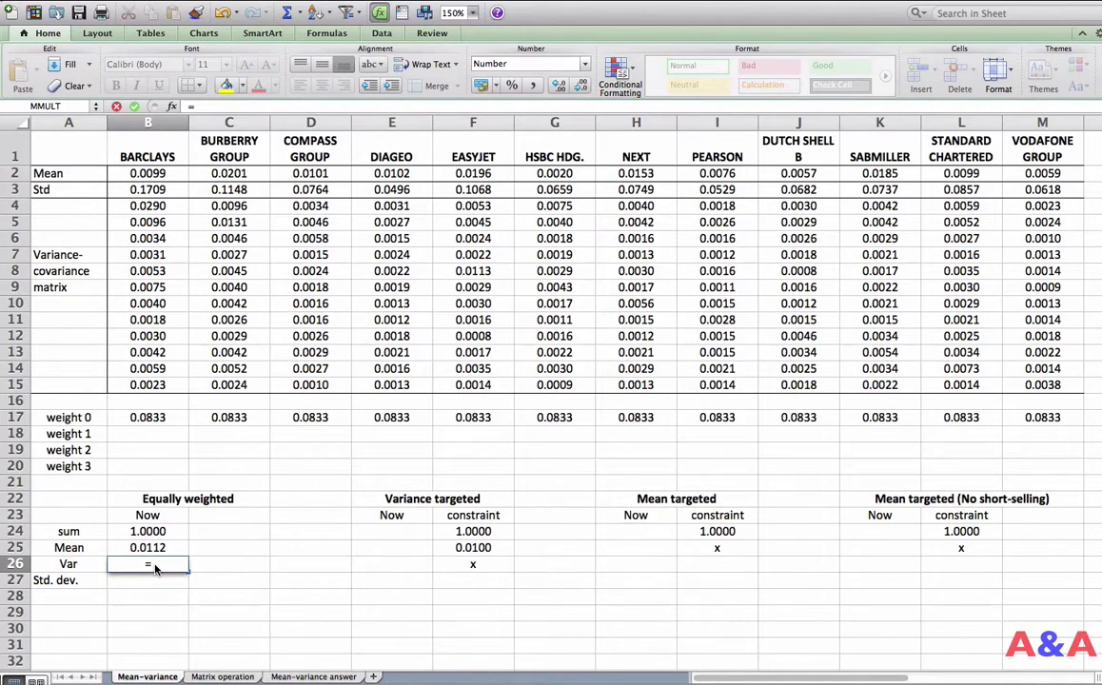
{"action": "type", "text": "MMULT"}
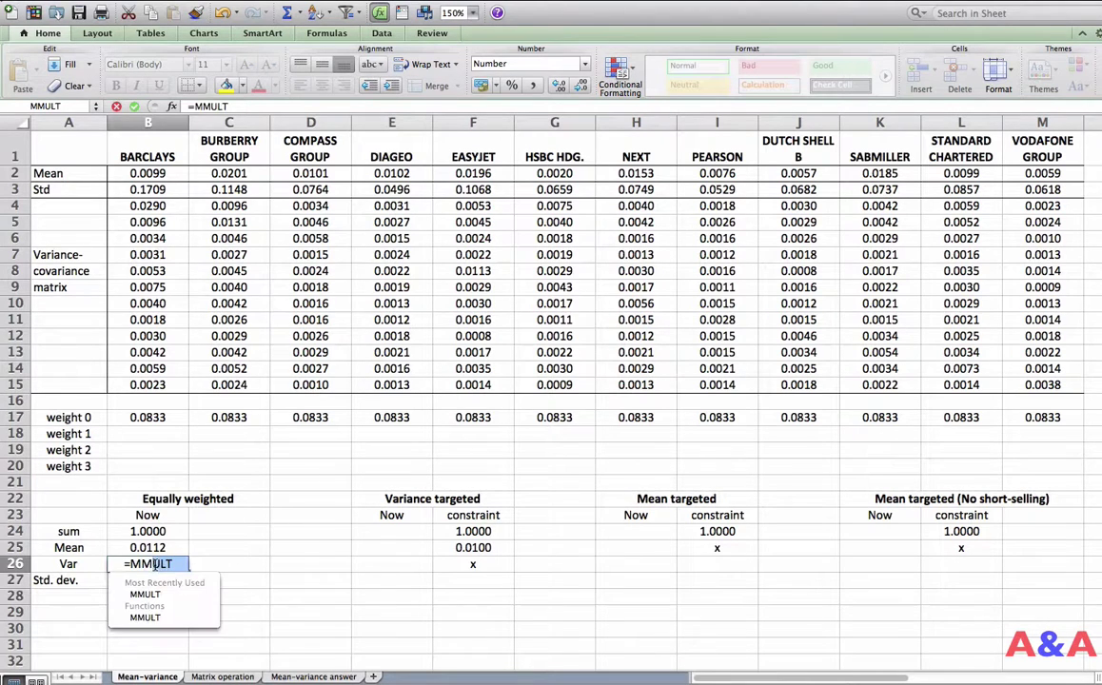
{"action": "type", "text": "("}
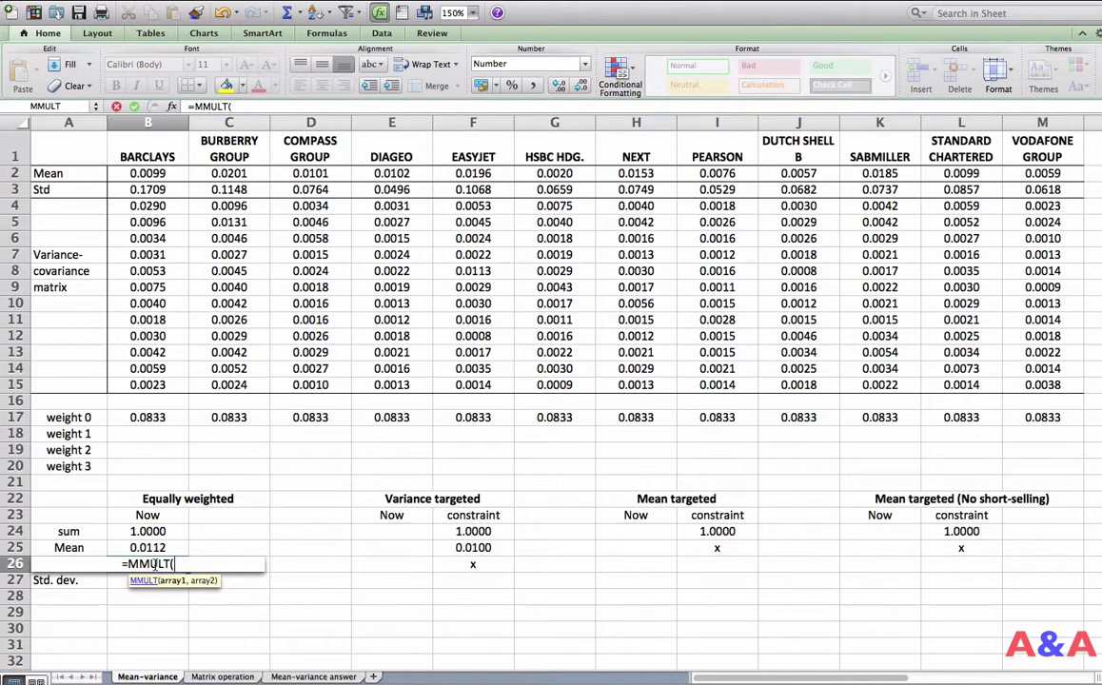
{"action": "type", "text": "MMULT("}
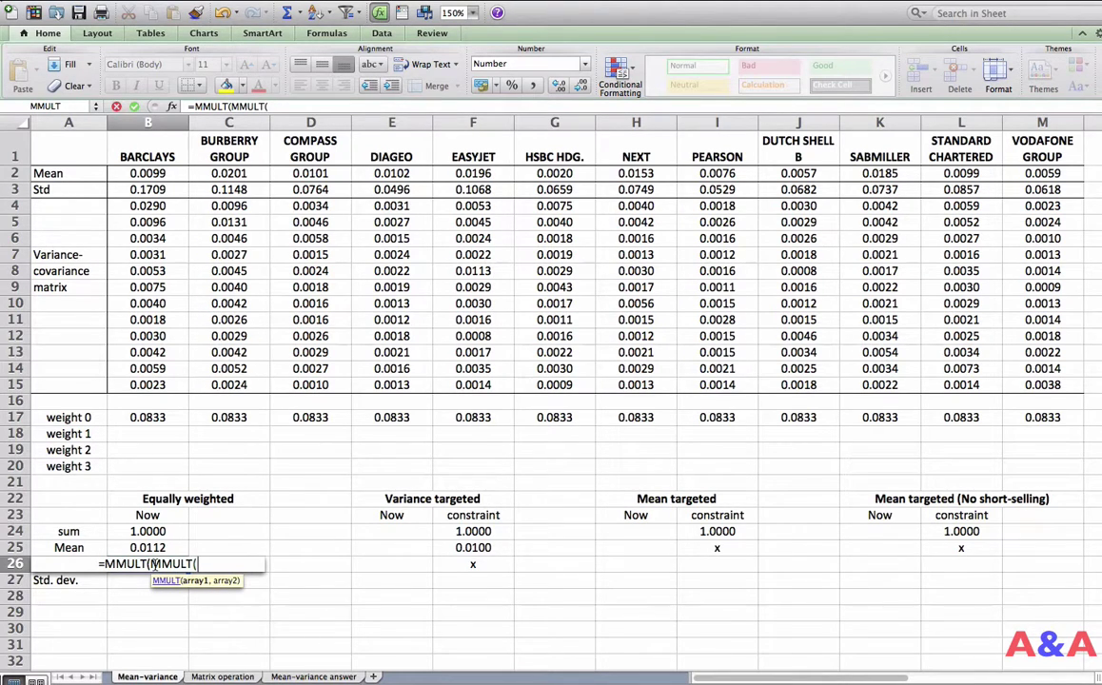
{"action": "type", "text": "weight0,"}
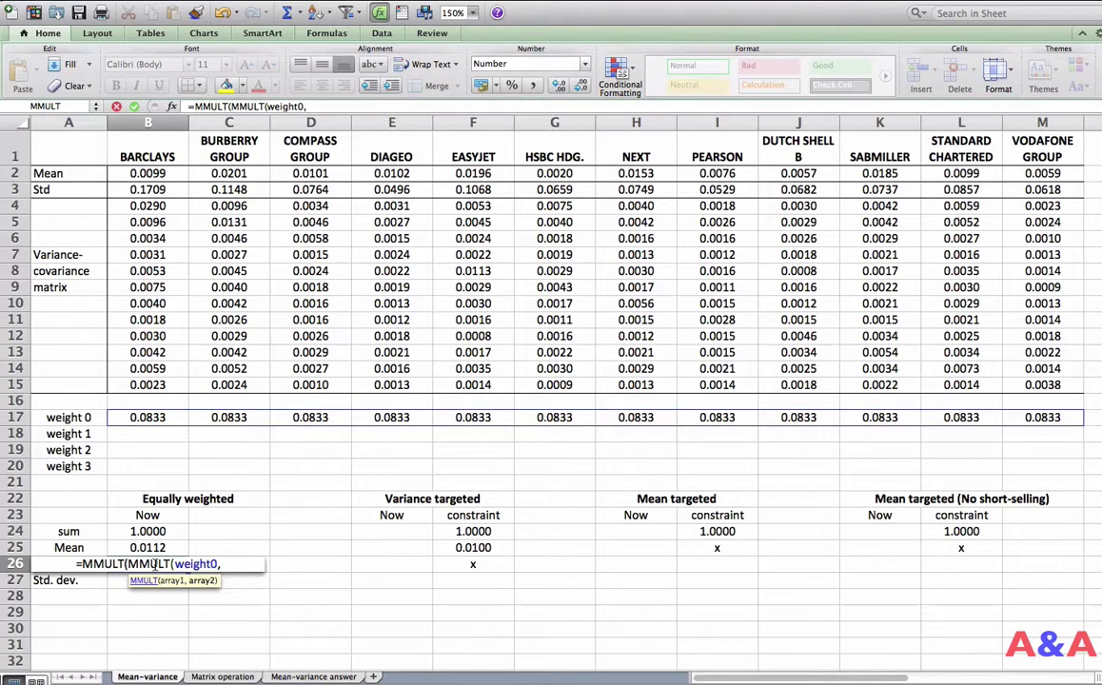
{"action": "type", "text": " V"}
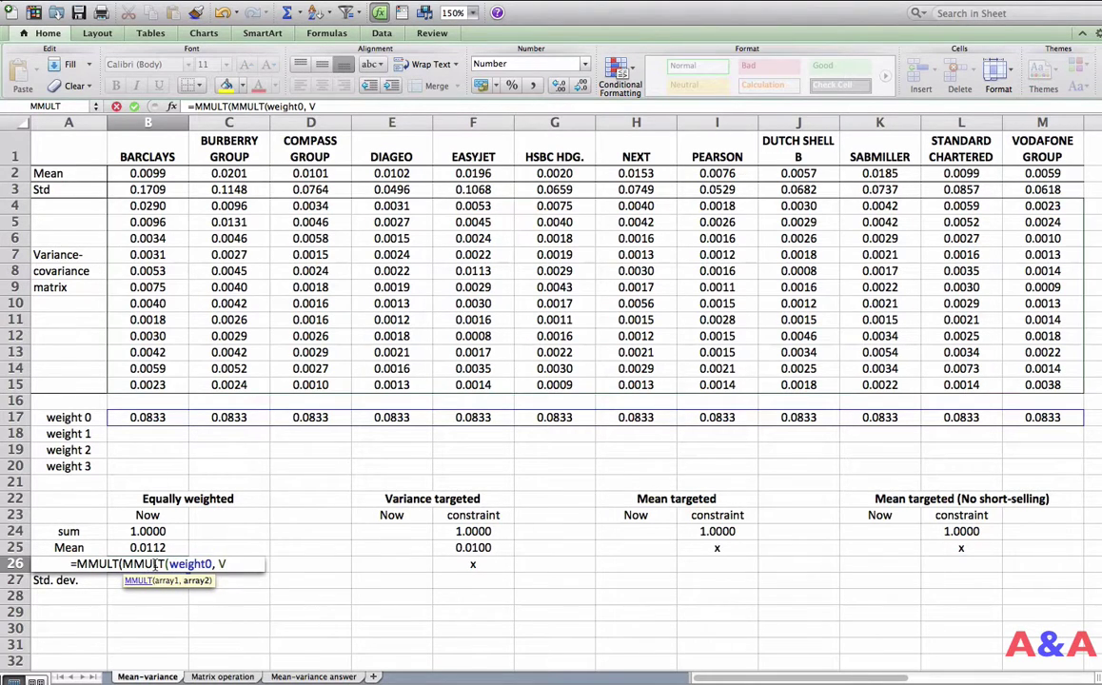
{"action": "type", "text": "),"}
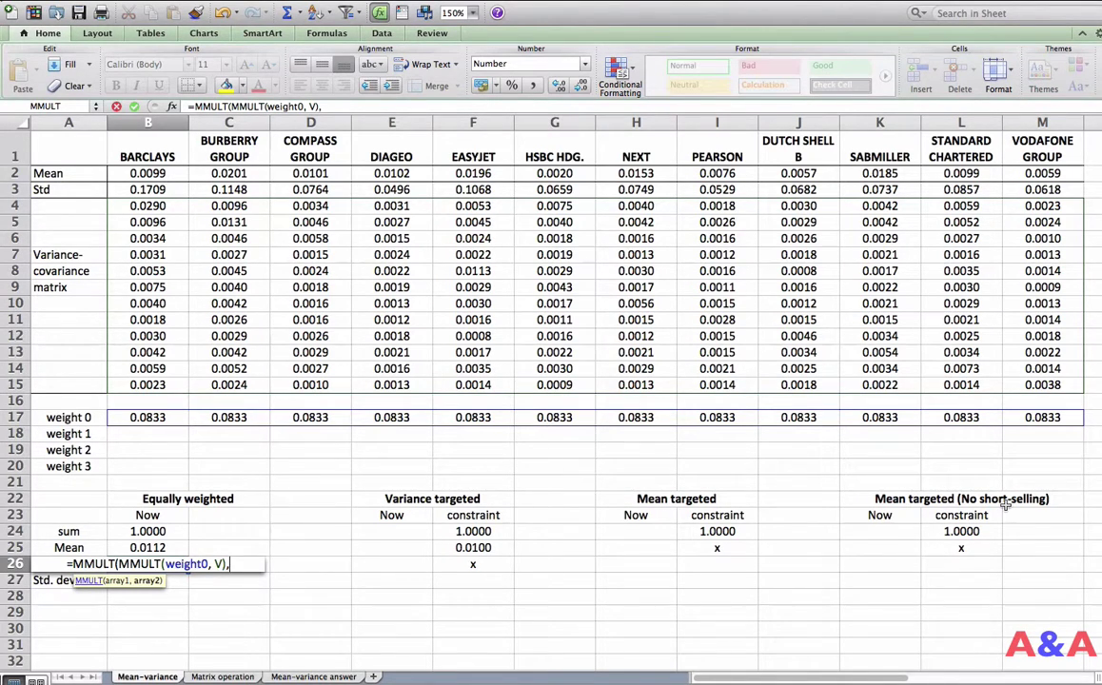
{"action": "type", "text": "Transpose(weight0"}
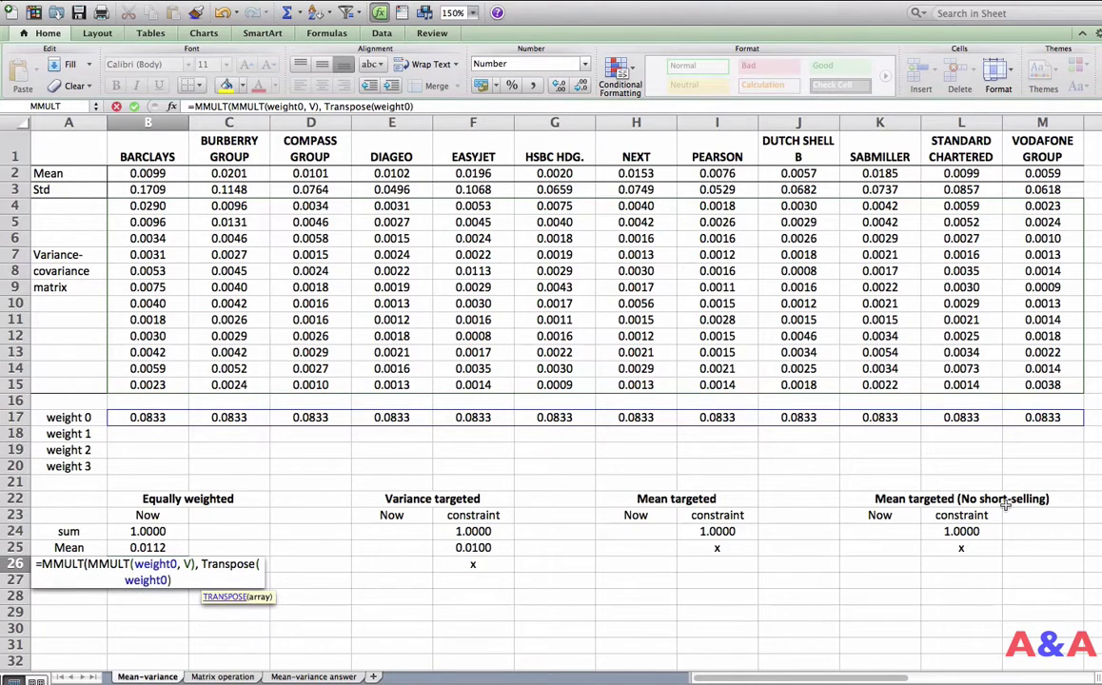
{"action": "type", "text": "))"}
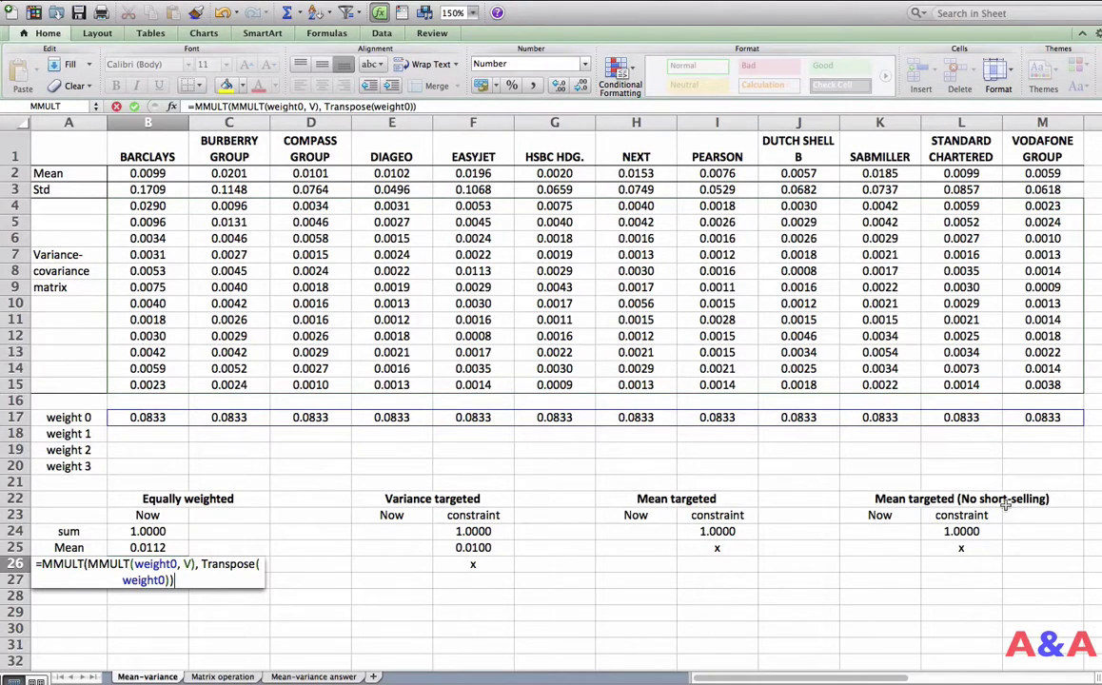
{"action": "key", "text": "ctrl+shift+Return"}
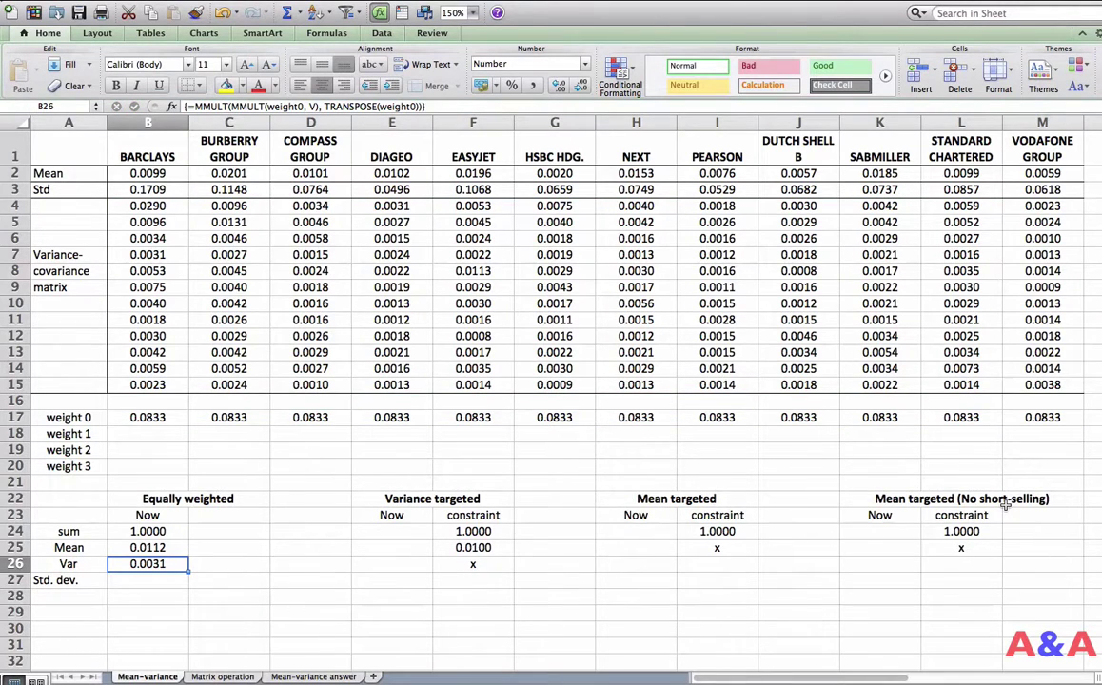
{"action": "key", "text": "Down"}
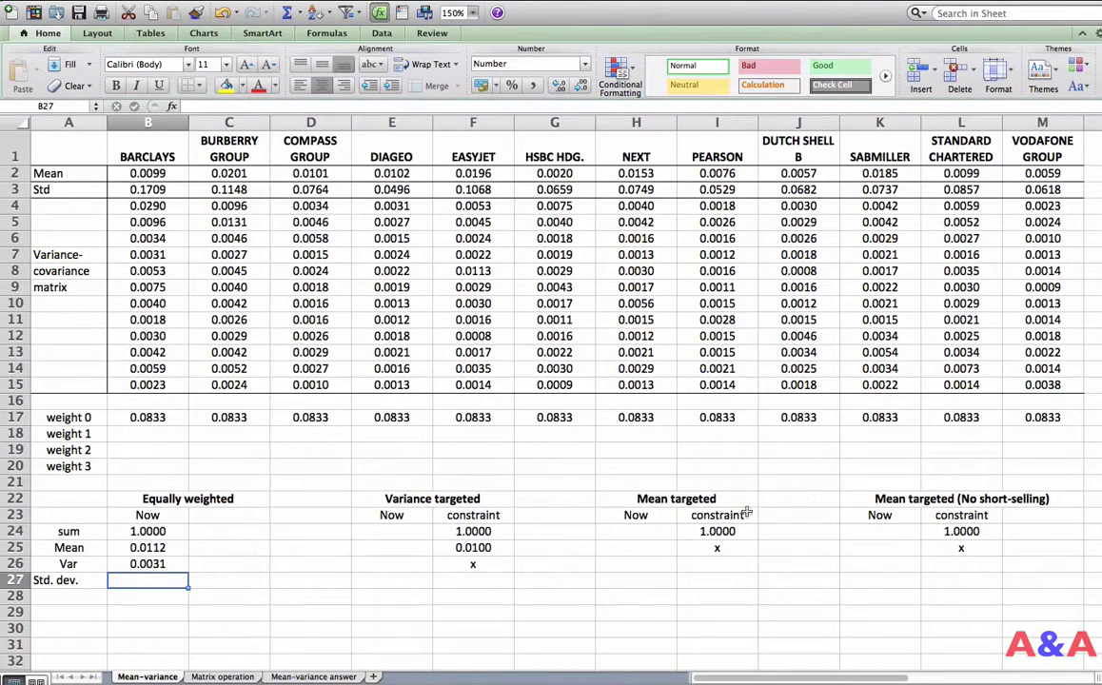
Set B27 to =B26^0.5, giving a standard deviation of 0.056.
{"action": "type", "text": "="}
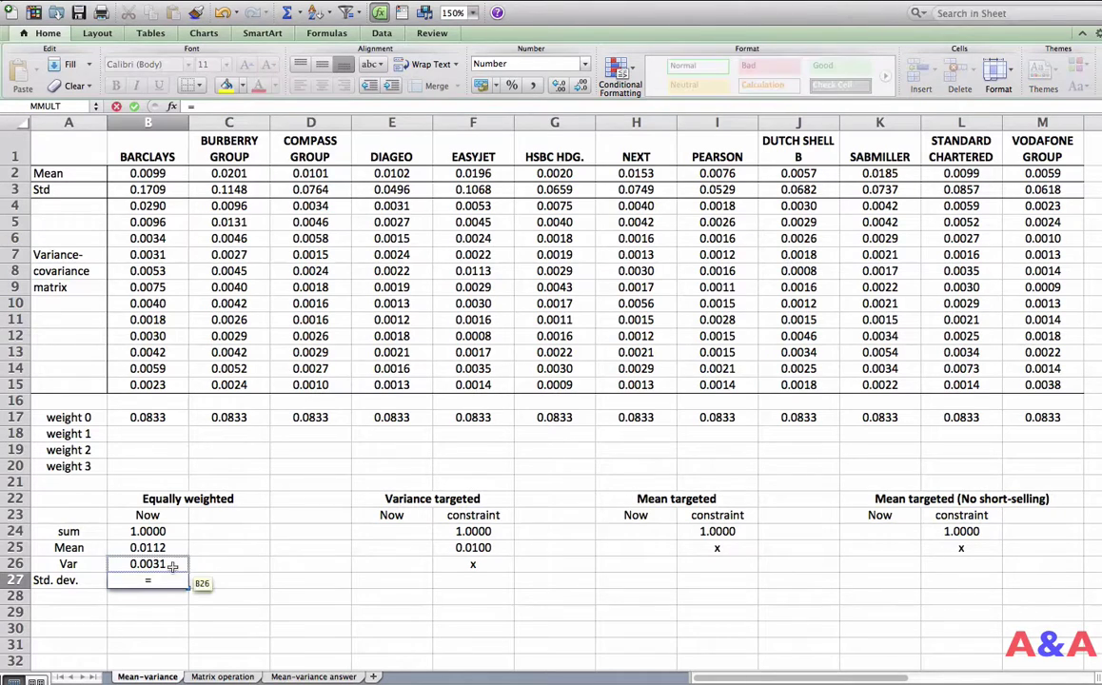
{"action": "left_click", "coordinate": [144, 563]}
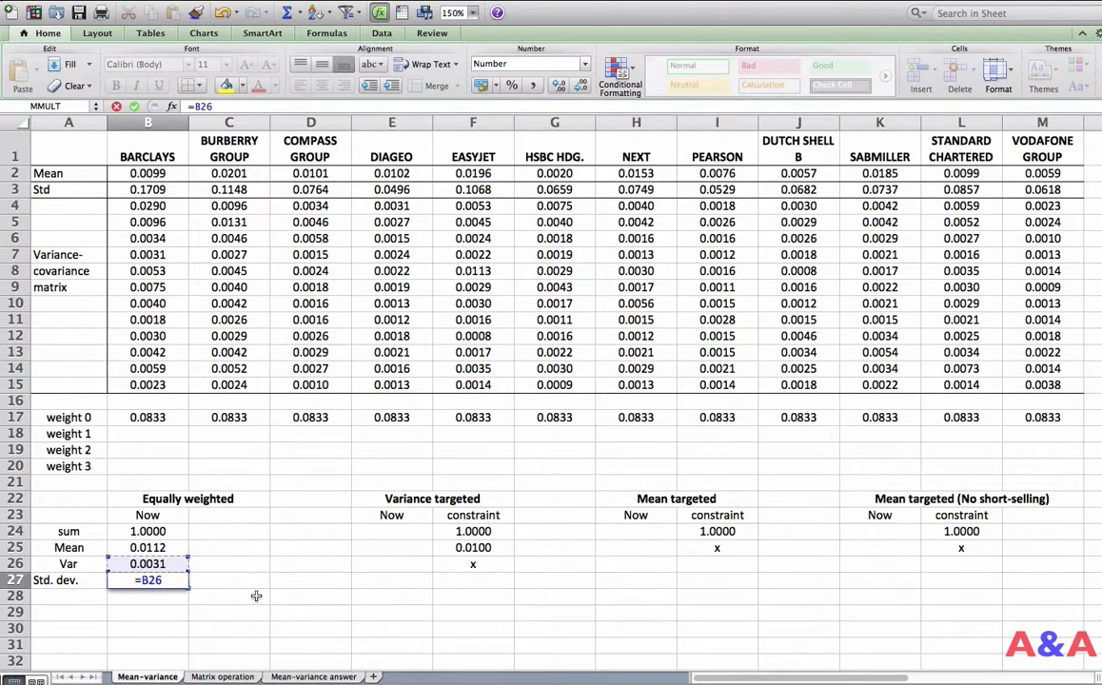
{"action": "type", "text": "^0.5"}
{"action": "key", "text": "Return"}
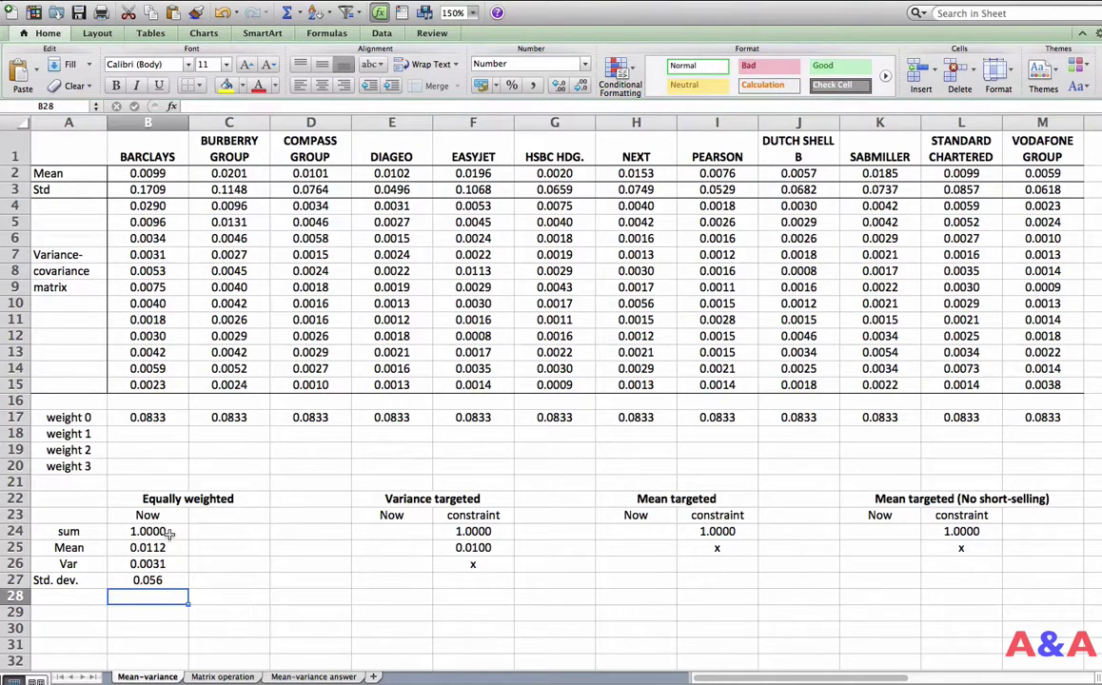
Copy the B24:B27 sum, mean, variance and std. dev. formulas into E24:E27.
{"action": "left_click_drag", "start_coordinate": [157, 531], "coordinate": [152, 581]}
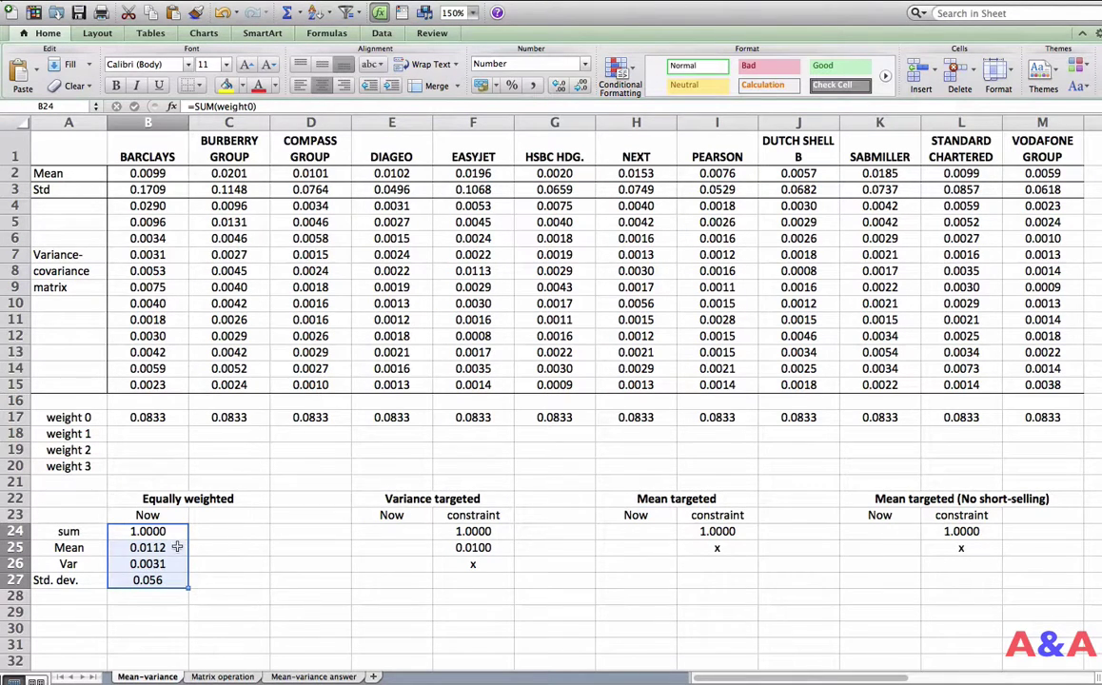
{"action": "right_click", "coordinate": [177, 547]}
{"action": "left_click", "coordinate": [214, 354]}
{"action": "left_click_drag", "start_coordinate": [385, 531], "coordinate": [381, 580]}
{"action": "left_click", "coordinate": [23, 71]}
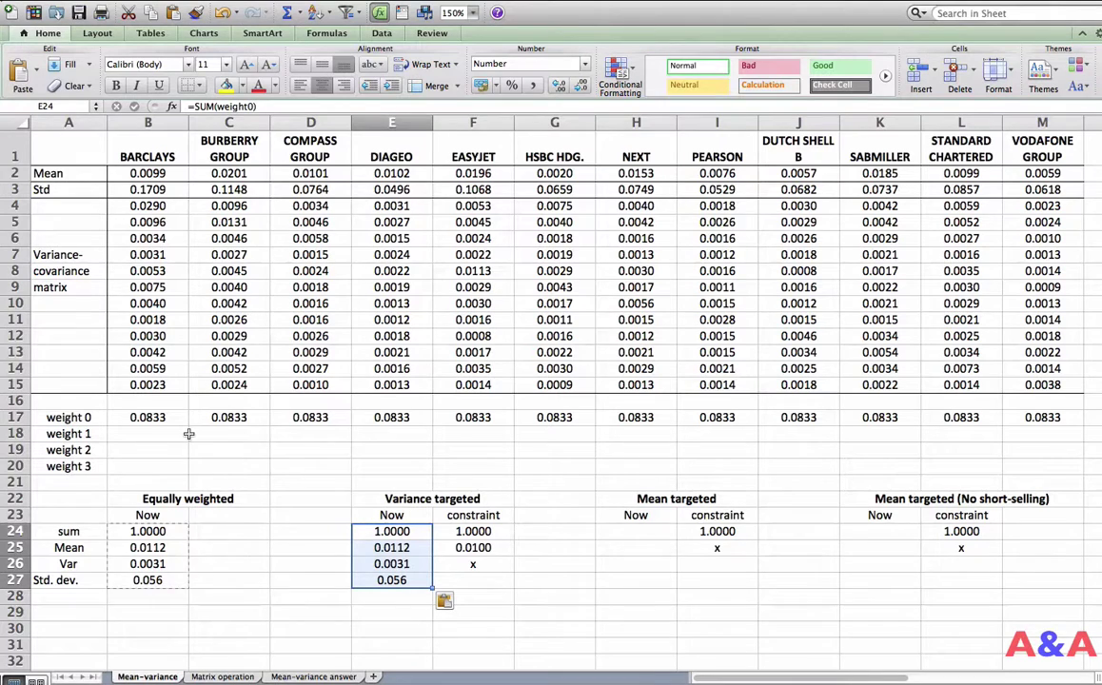
{"action": "left_click_drag", "start_coordinate": [163, 435], "coordinate": [1009, 435]}
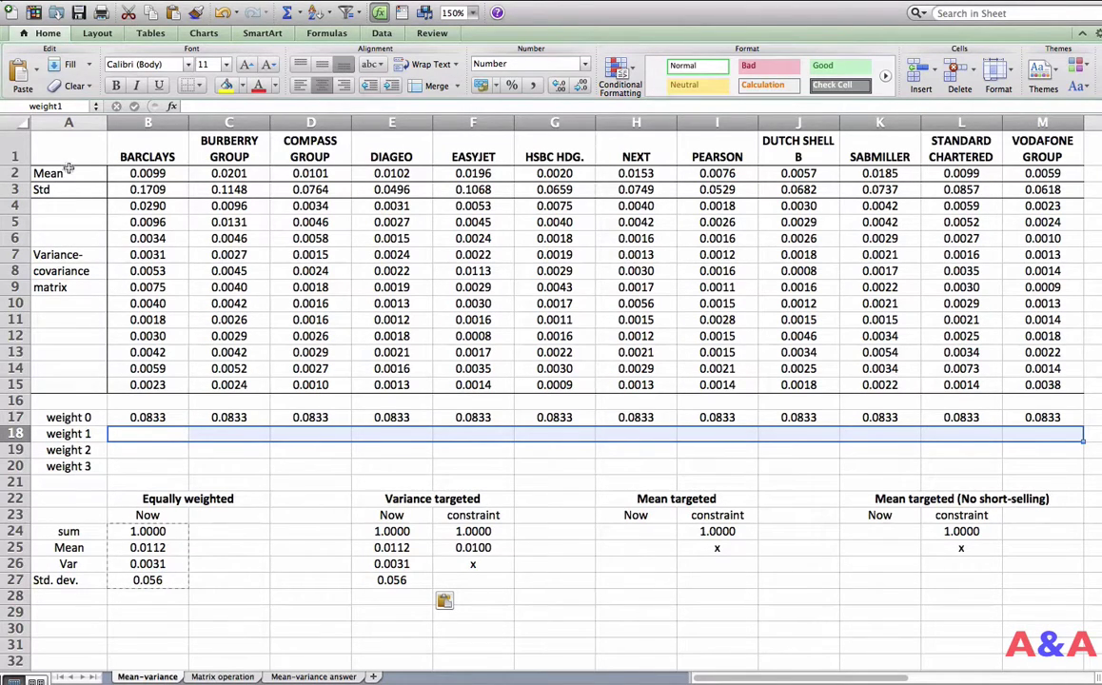
Name the empty weight 1 row B18:L18 'weight1'.
{"action": "left_click", "coordinate": [63, 108]}
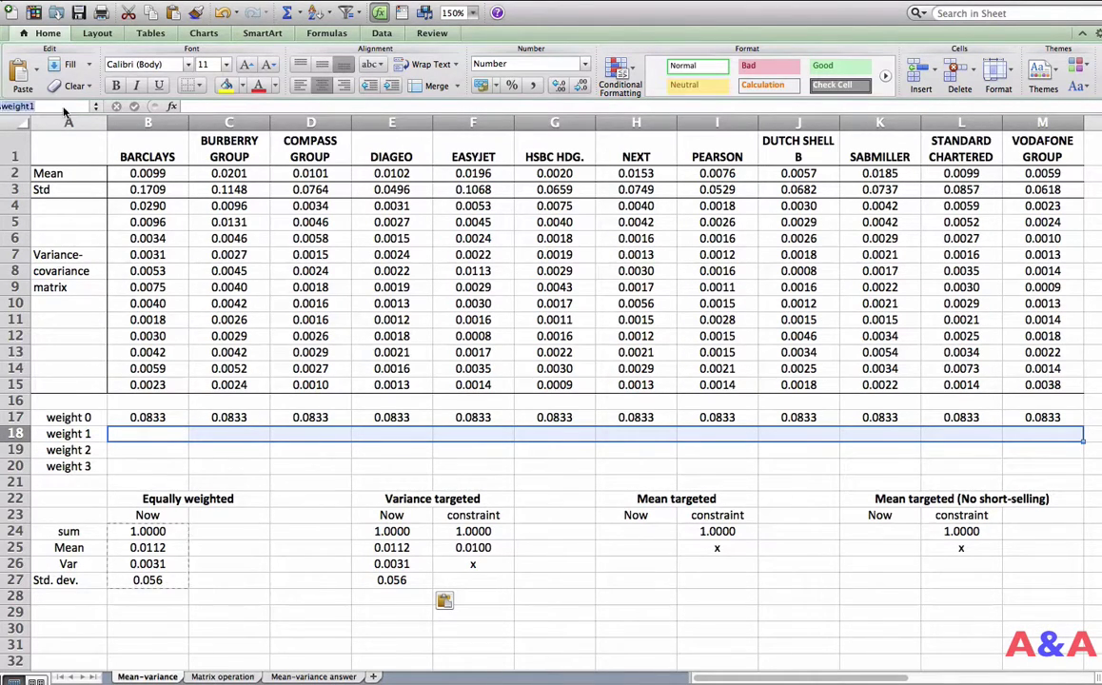
{"action": "type", "text": "wie"}
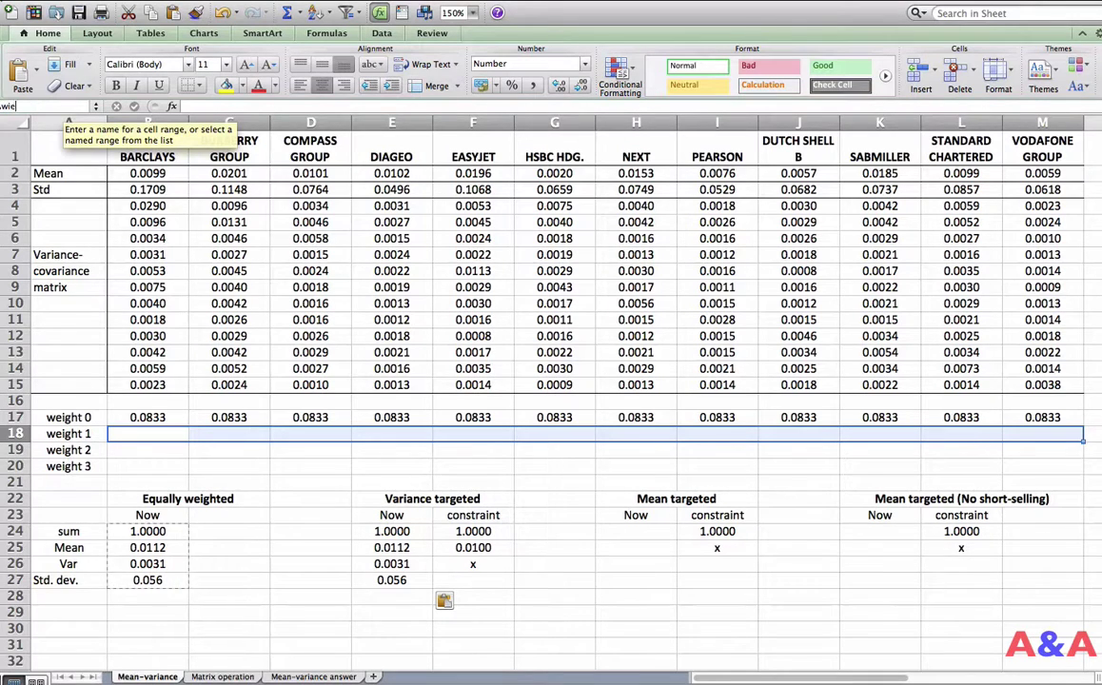
{"action": "type", "text": "h"}
{"action": "key", "text": "BackSpace"}
{"action": "key", "text": "BackSpace"}
{"action": "key", "text": "BackSpace"}
{"action": "type", "text": "eig"}
{"action": "key", "text": "Return"}
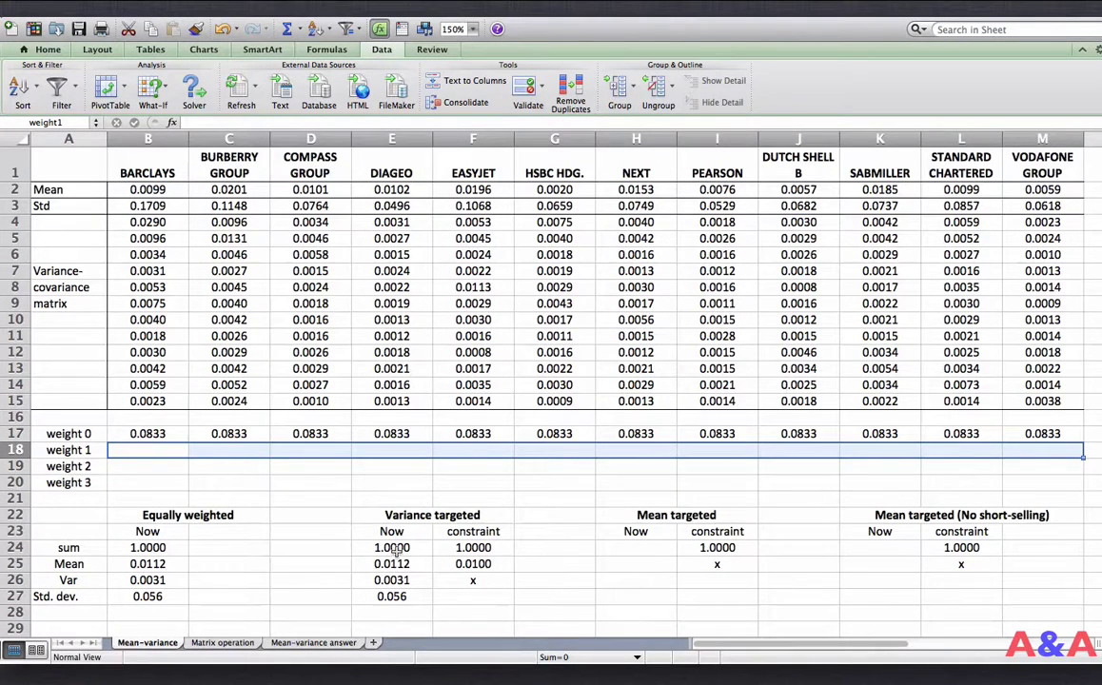
Change the sum formula in E24 to total weight1 instead of weight0.
{"action": "left_click", "coordinate": [396, 549]}
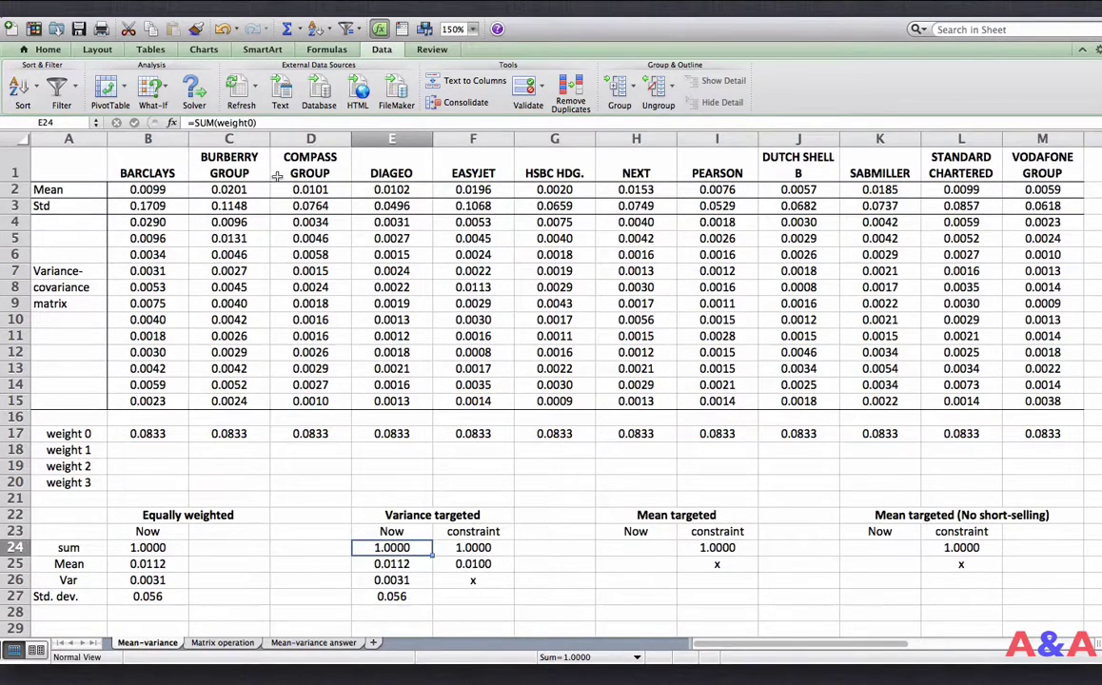
{"action": "left_click", "coordinate": [263, 123]}
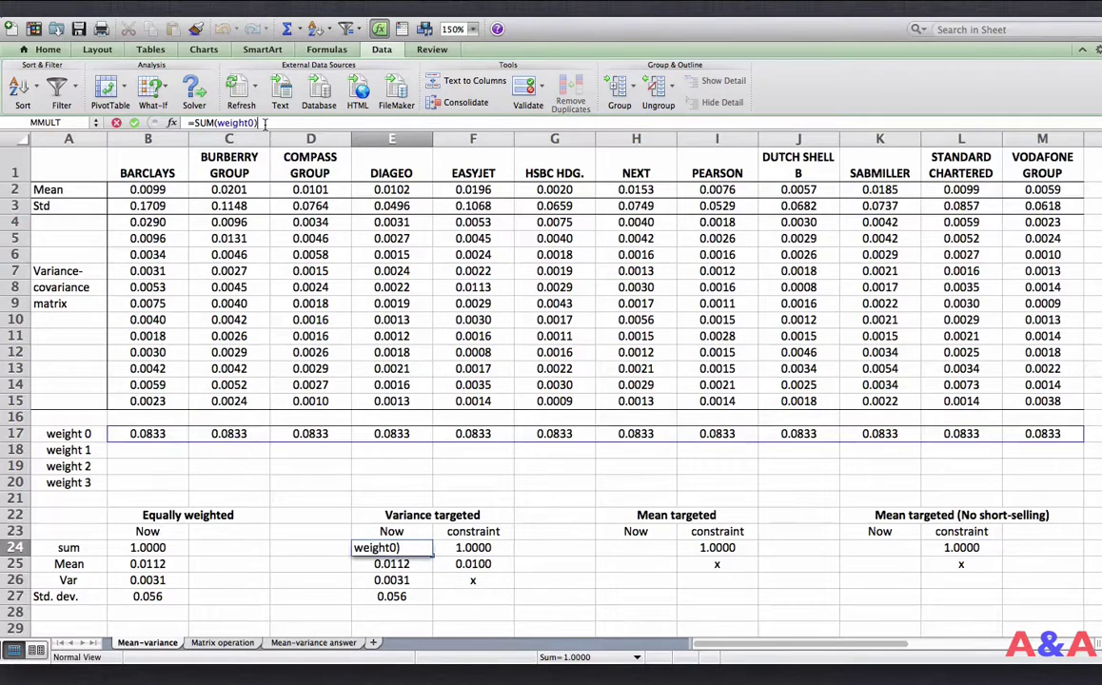
{"action": "key", "text": "BackSpace"}
{"action": "key", "text": "BackSpace"}
{"action": "type", "text": "1)"}
{"action": "key", "text": "Return"}
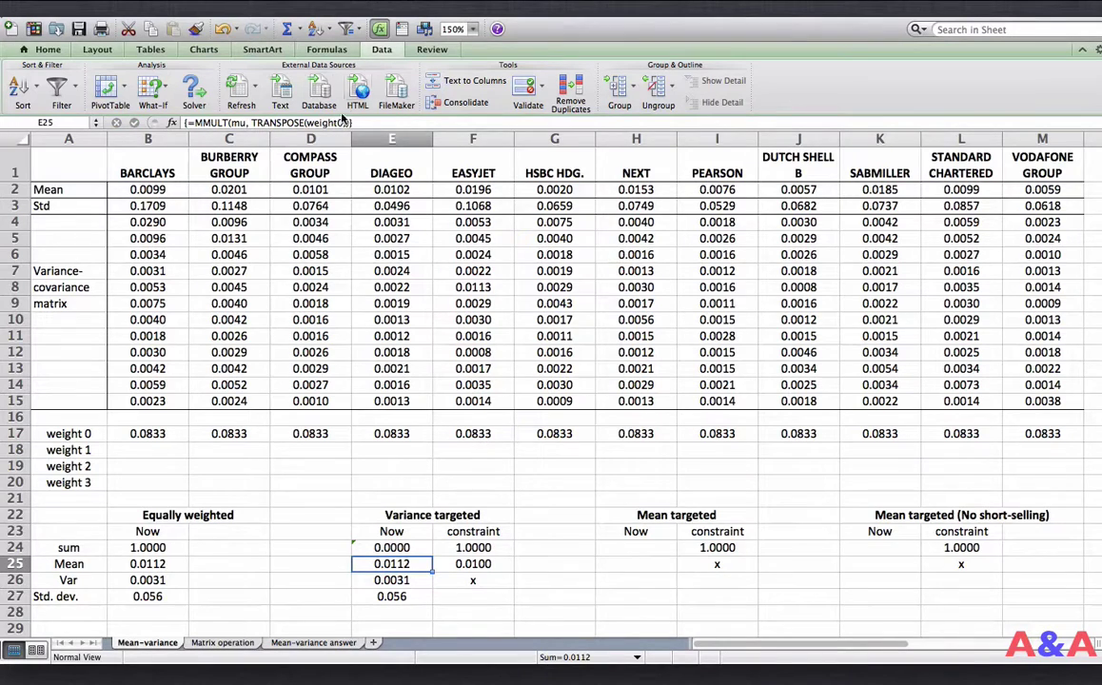
Point the mean formula in E25 at weight1 and enter it as an array formula.
{"action": "left_click", "coordinate": [317, 116]}
{"action": "key", "text": "Left"}
{"action": "key", "text": "BackSpace"}
{"action": "type", "text": "1"}
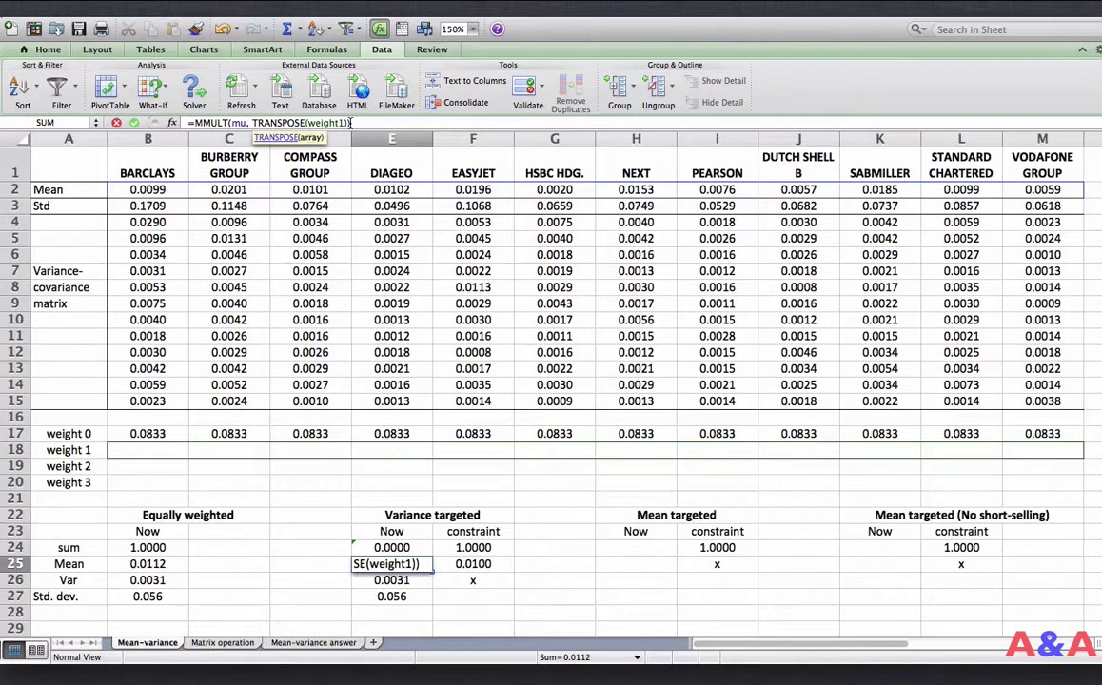
{"action": "key", "text": "ctrl+shift+Return"}
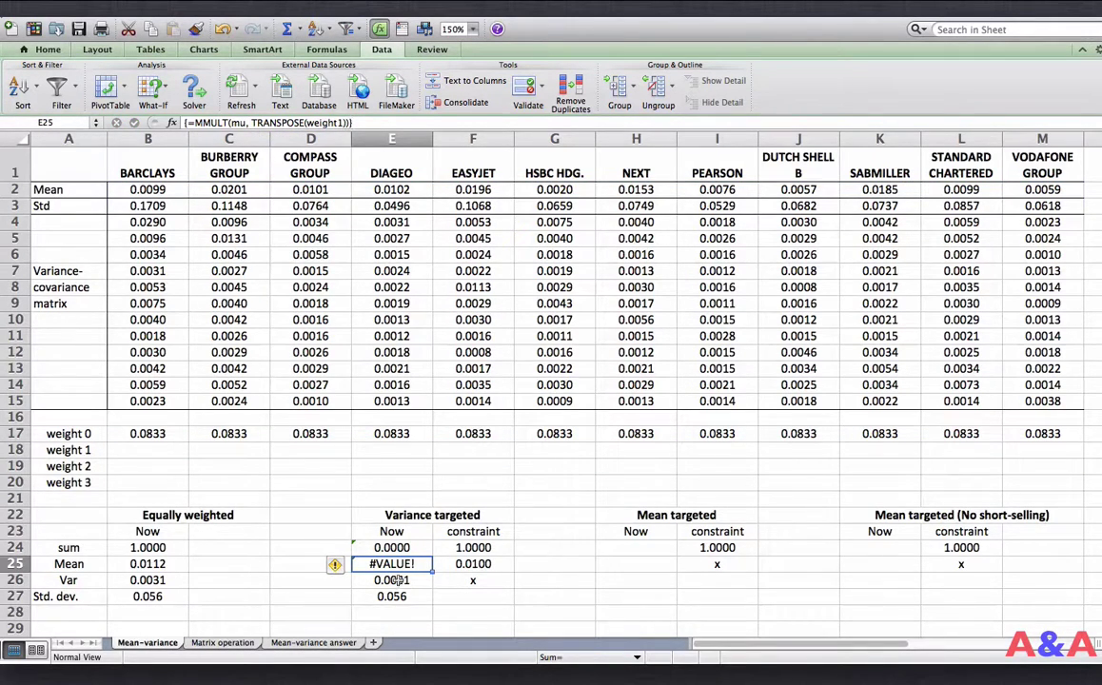
Make E26 the array formula =MMULT(MMULT(weight1,V),TRANSPOSE(weight1)).
{"action": "key", "text": "Down"}
{"action": "left_click", "coordinate": [433, 123]}
{"action": "key", "text": "Left"}
{"action": "key", "text": "Left"}
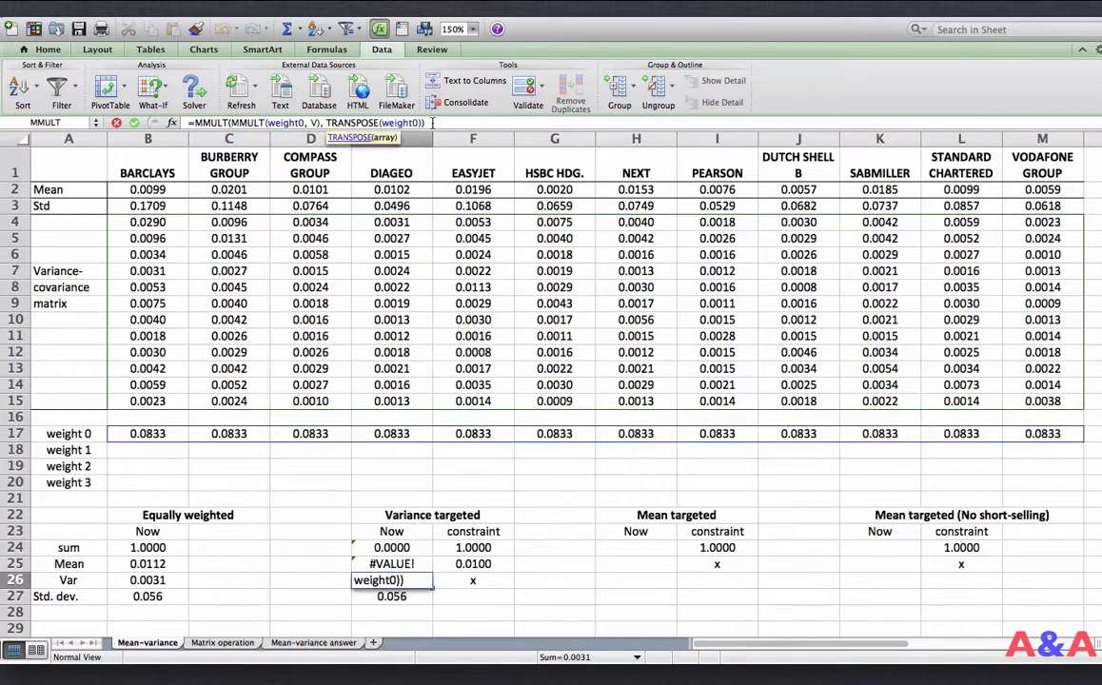
{"action": "key", "text": "BackSpace"}
{"action": "type", "text": "1"}
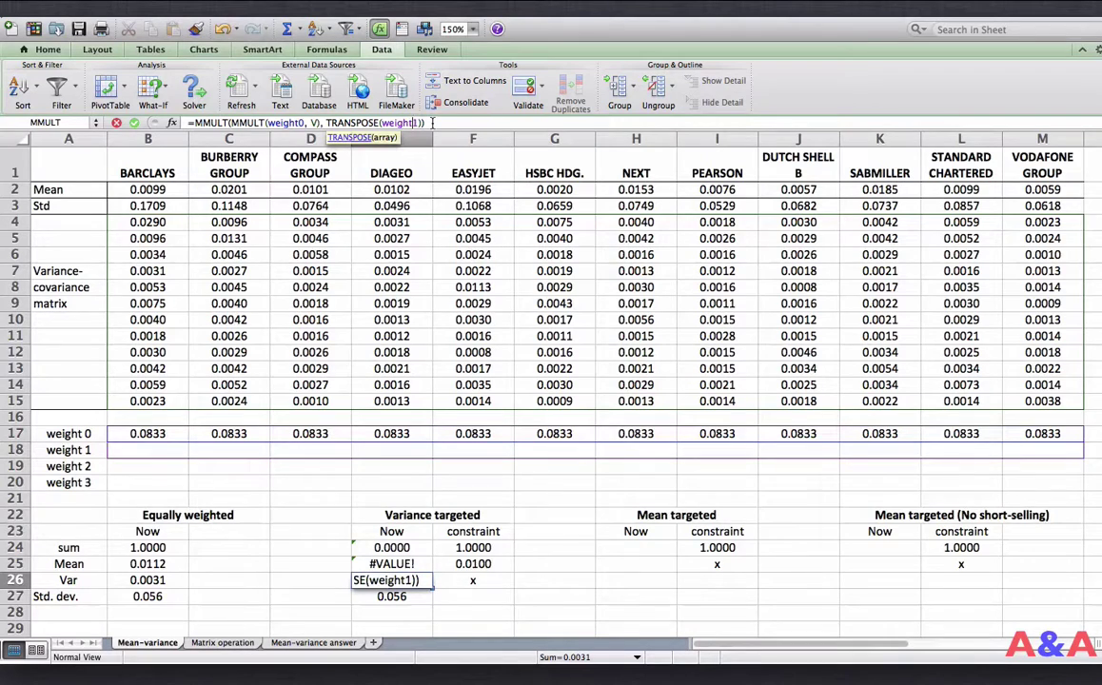
{"action": "key", "text": "Left"}
{"action": "key", "text": "Left"}
{"action": "key", "text": "Left"}
{"action": "key", "text": "Left"}
{"action": "key", "text": "Left"}
{"action": "key", "text": "Left"}
{"action": "key", "text": "Left"}
{"action": "key", "text": "Left"}
{"action": "key", "text": "Left"}
{"action": "key", "text": "Left"}
{"action": "key", "text": "Left"}
{"action": "key", "text": "Left"}
{"action": "key", "text": "Left"}
{"action": "key", "text": "Left"}
{"action": "key", "text": "Left"}
{"action": "key", "text": "Left"}
{"action": "key", "text": "Left"}
{"action": "key", "text": "Left"}
{"action": "key", "text": "Left"}
{"action": "key", "text": "Left"}
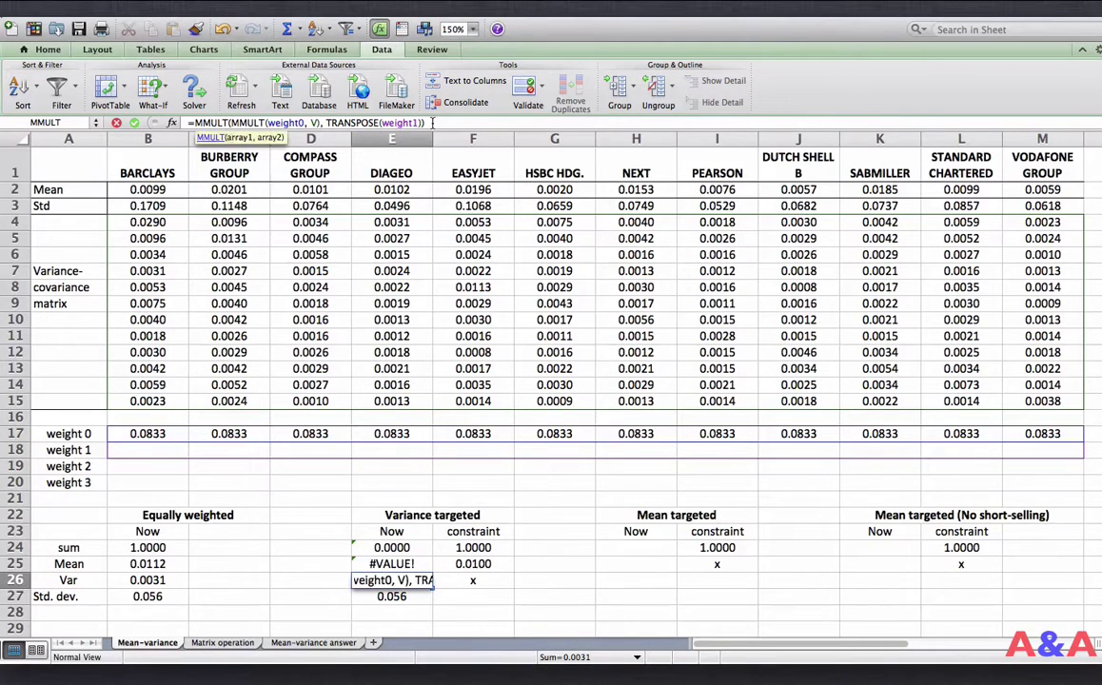
{"action": "key", "text": "BackSpace"}
{"action": "type", "text": "1"}
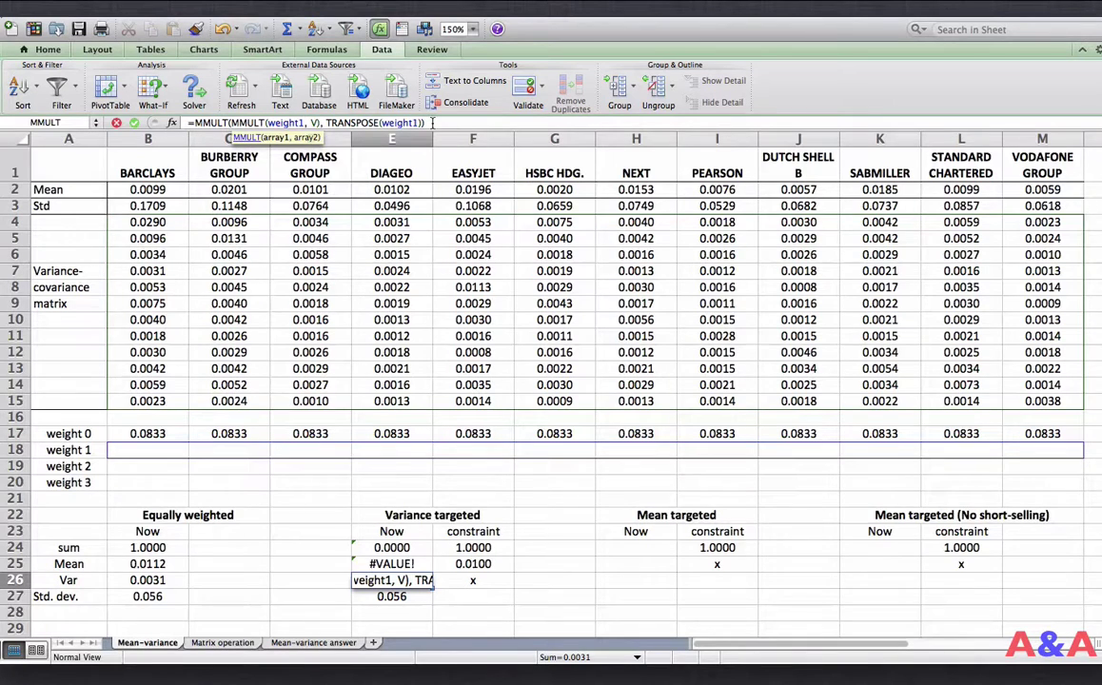
{"action": "key", "text": "ctrl+shift+Return"}
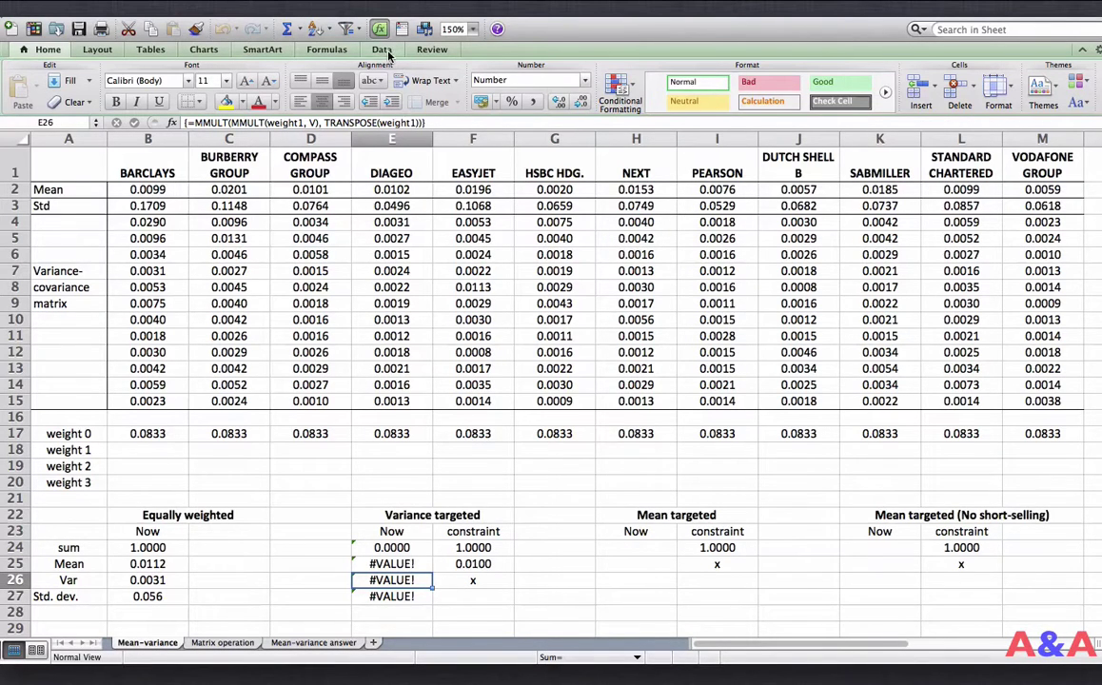
Open Solver and set it to minimise the variance cell $E$26.
{"action": "left_click", "coordinate": [383, 51]}
{"action": "left_click", "coordinate": [195, 93]}
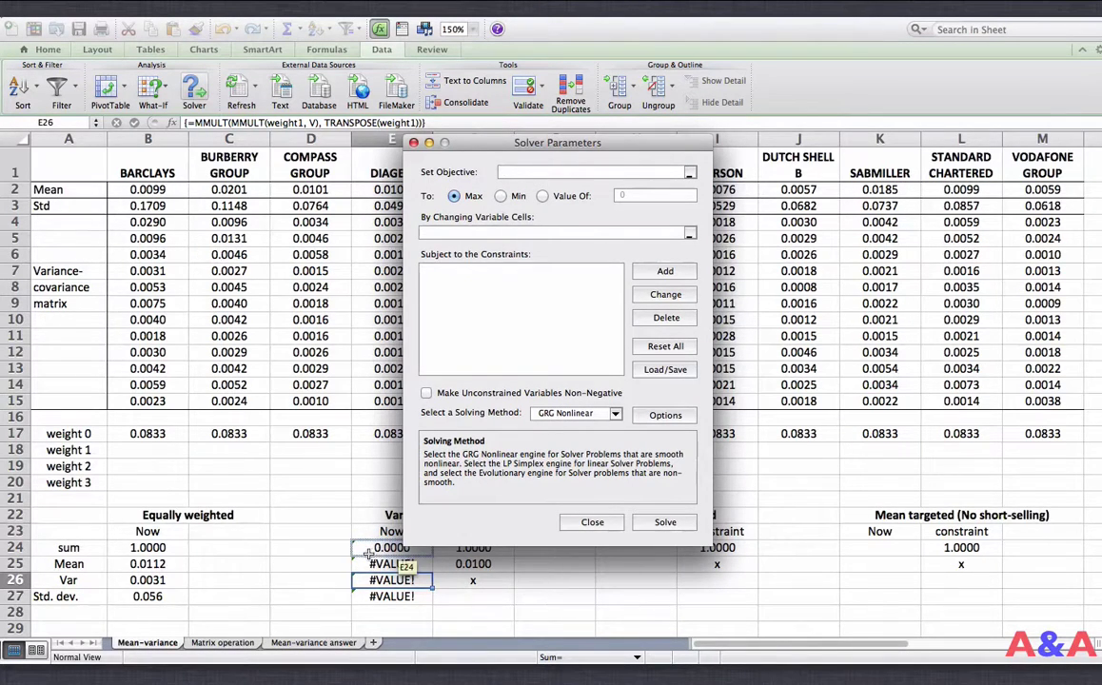
{"action": "left_click", "coordinate": [690, 174]}
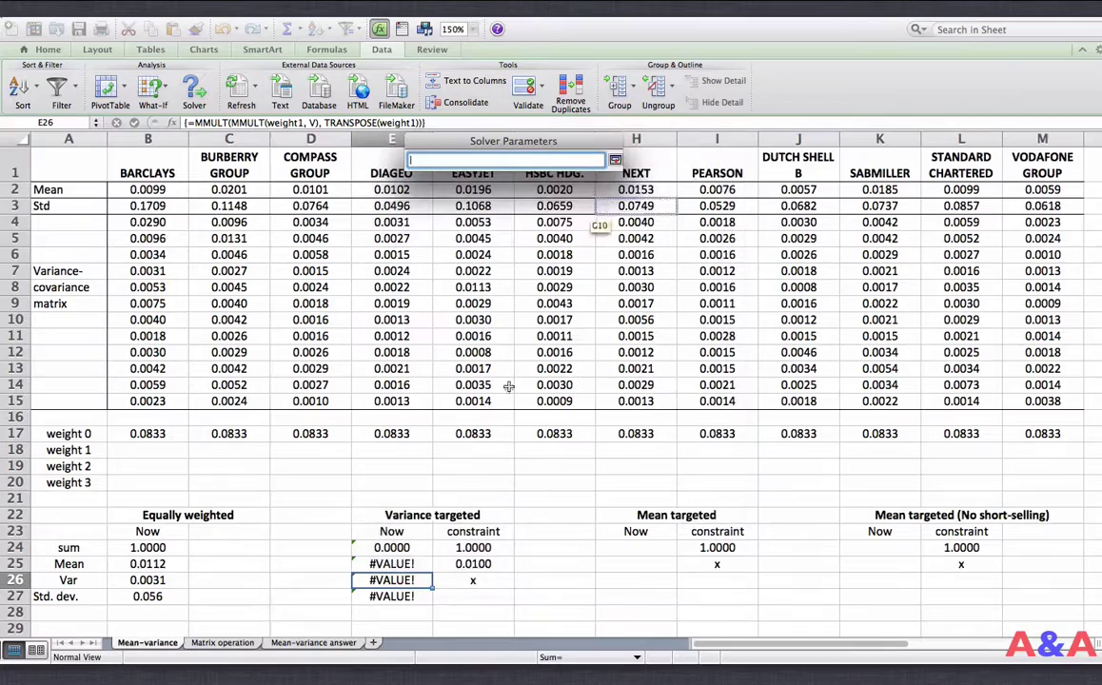
{"action": "left_click", "coordinate": [394, 580]}
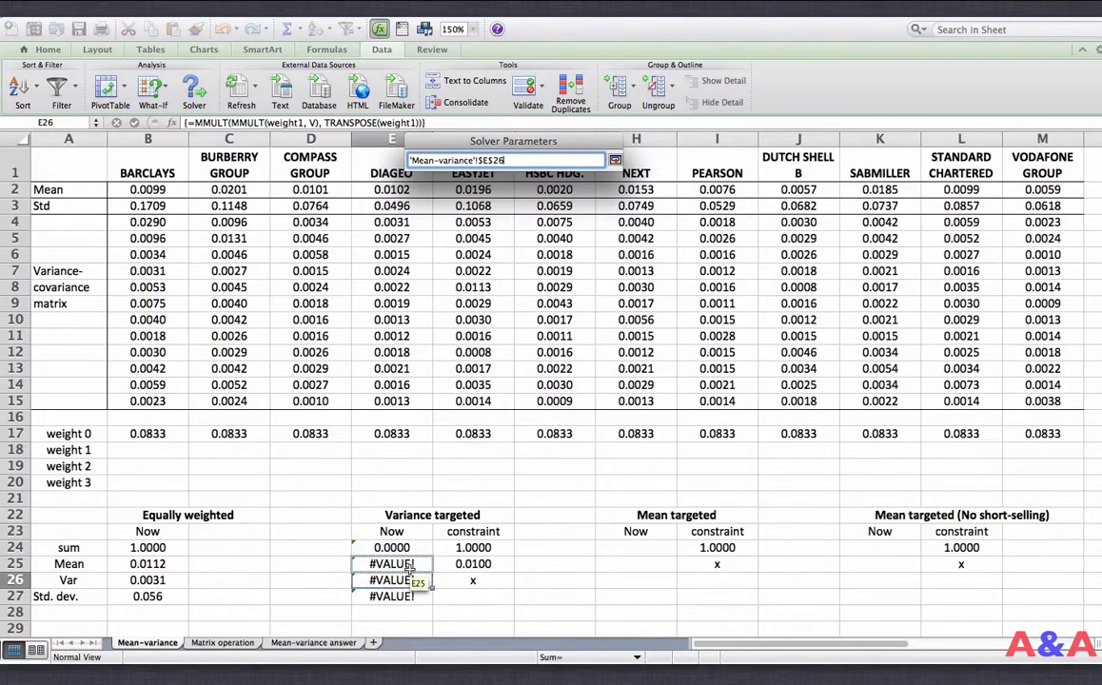
{"action": "left_click", "coordinate": [616, 161]}
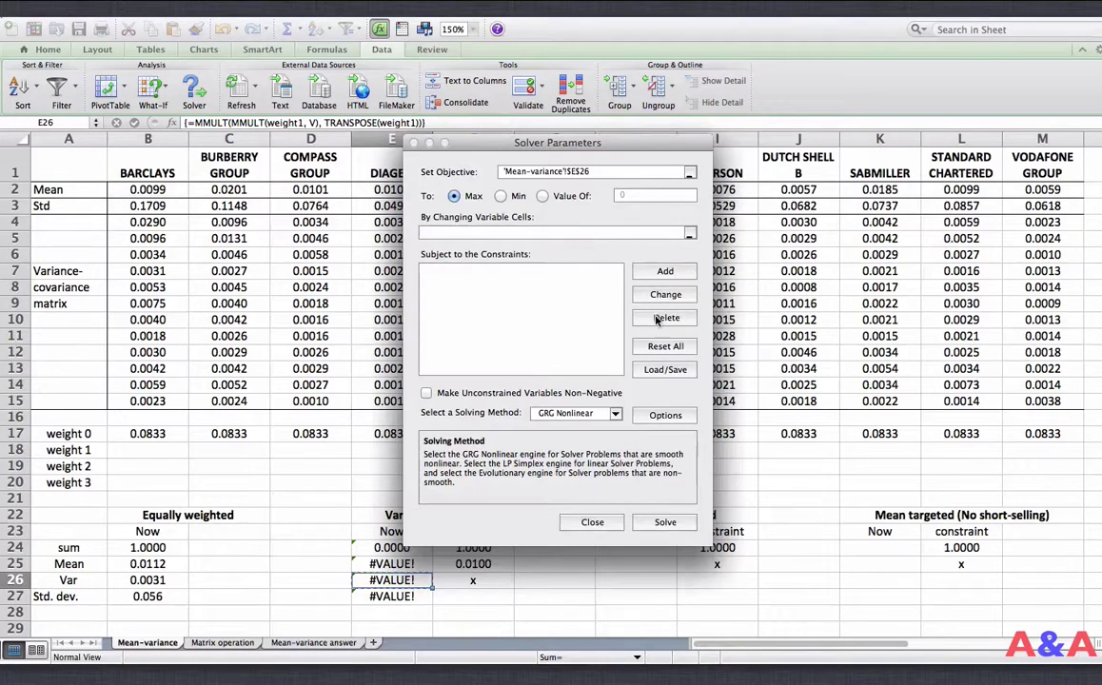
{"action": "left_click", "coordinate": [501, 196]}
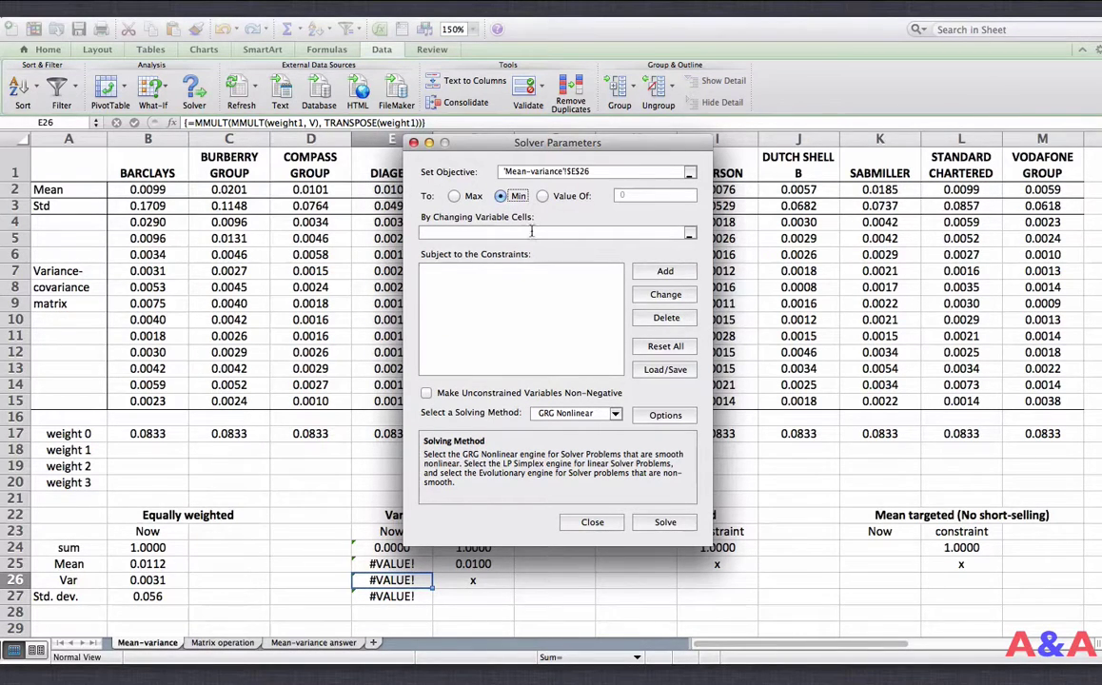
Enter weight1 as the variable cells and start a new constraint.
{"action": "left_click", "coordinate": [583, 235]}
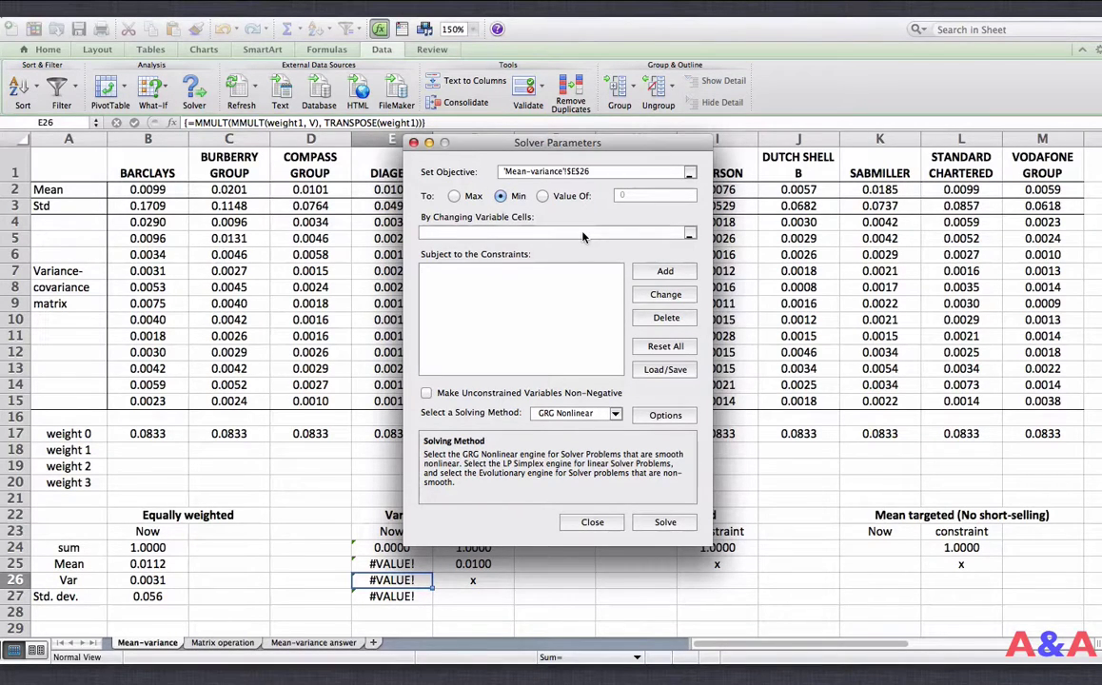
{"action": "type", "text": "wi"}
{"action": "type", "text": "eight"}
{"action": "type", "text": "1"}
{"action": "key", "text": "Tab"}
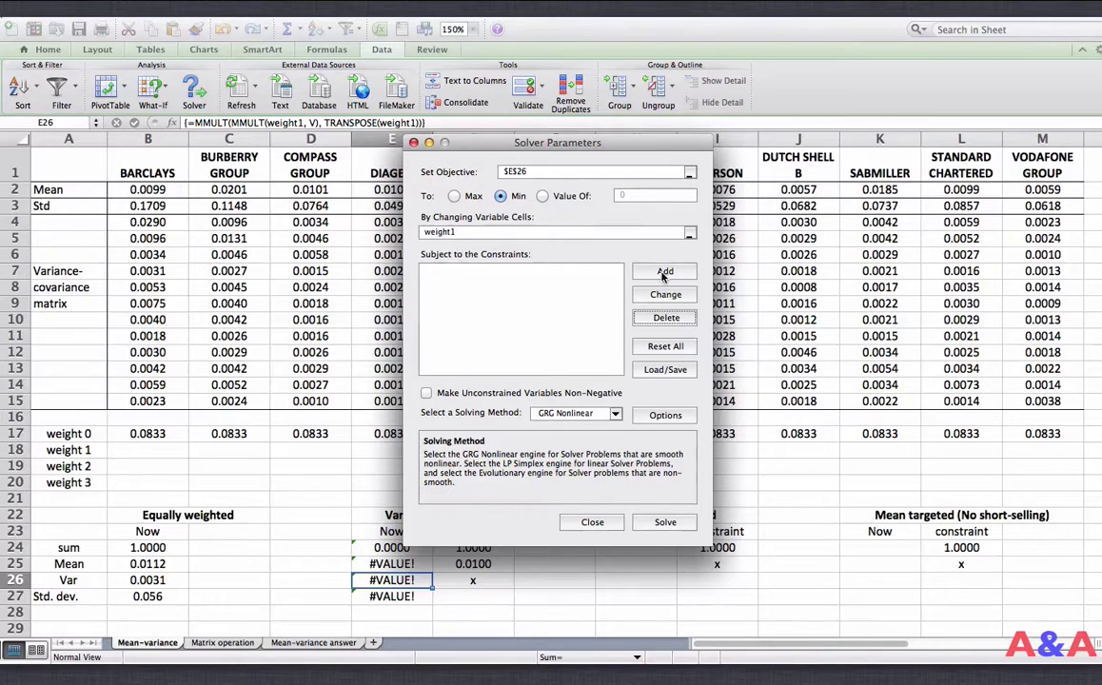
{"action": "left_click", "coordinate": [665, 271]}
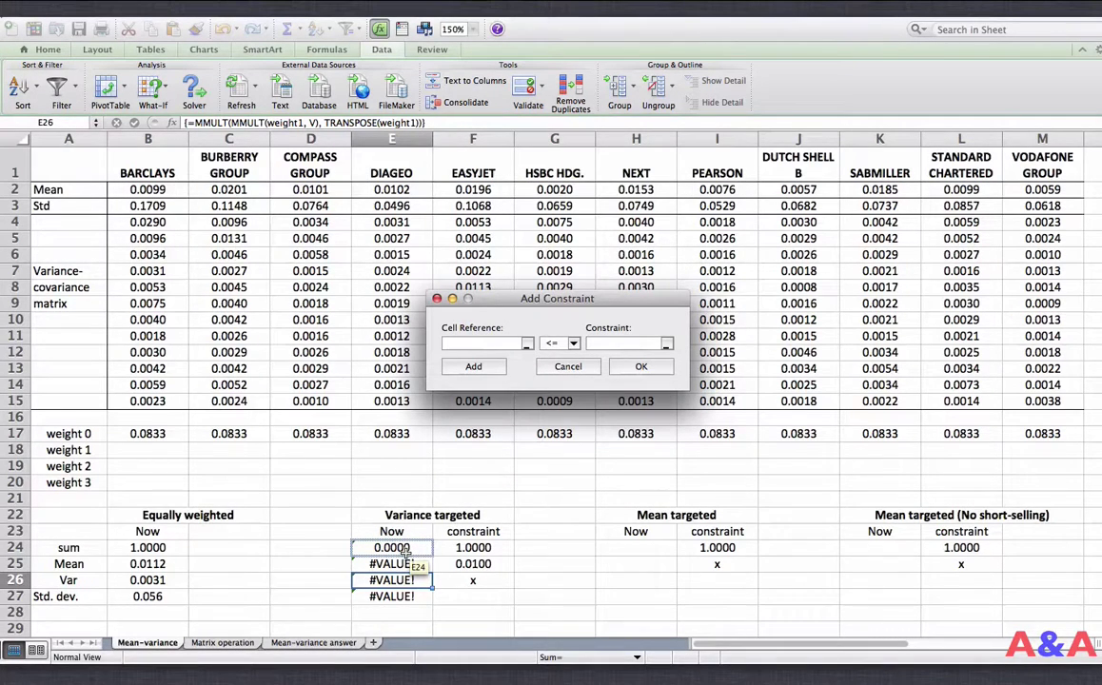
Add the constraint $E$24 = 1 so the weights sum to one.
{"action": "left_click", "coordinate": [406, 550]}
{"action": "left_click", "coordinate": [561, 344]}
{"action": "left_click", "coordinate": [560, 368]}
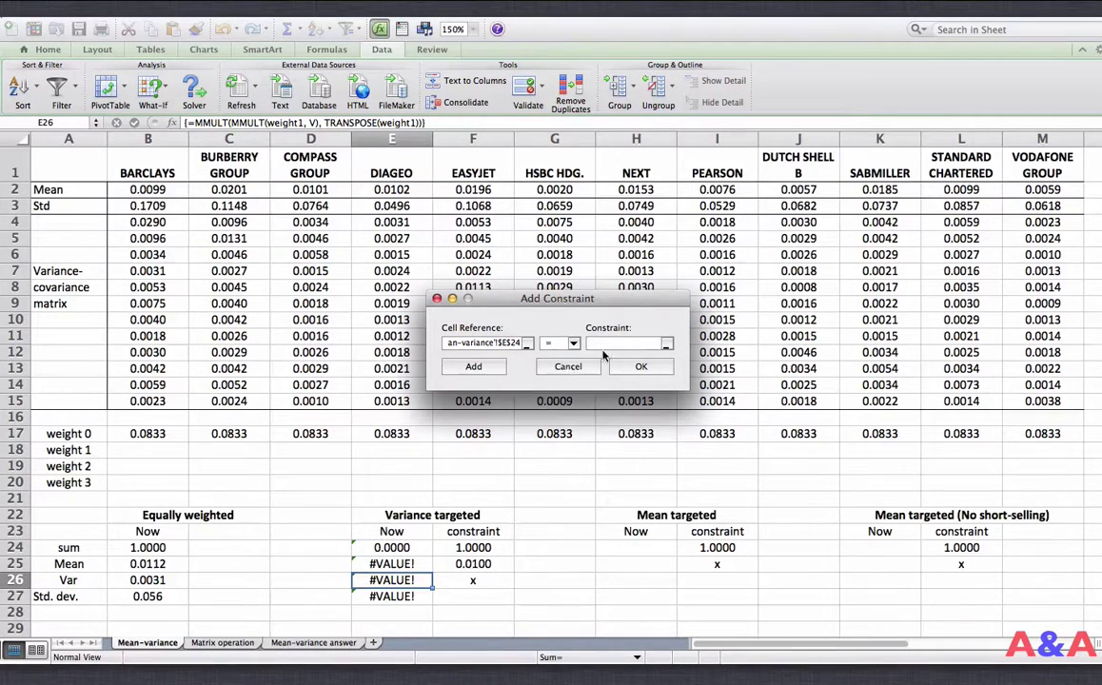
{"action": "type", "text": "1"}
{"action": "left_click", "coordinate": [639, 367]}
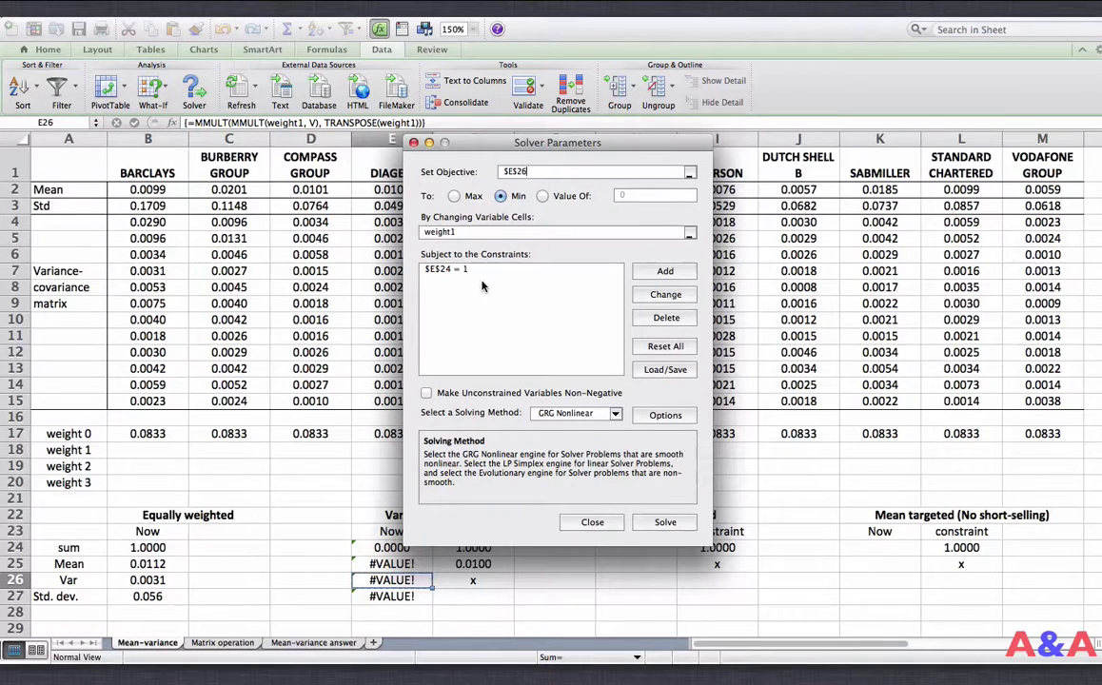
Add a second constraint requiring the mean $E$25 >= 0.0112.
{"action": "left_click", "coordinate": [642, 273]}
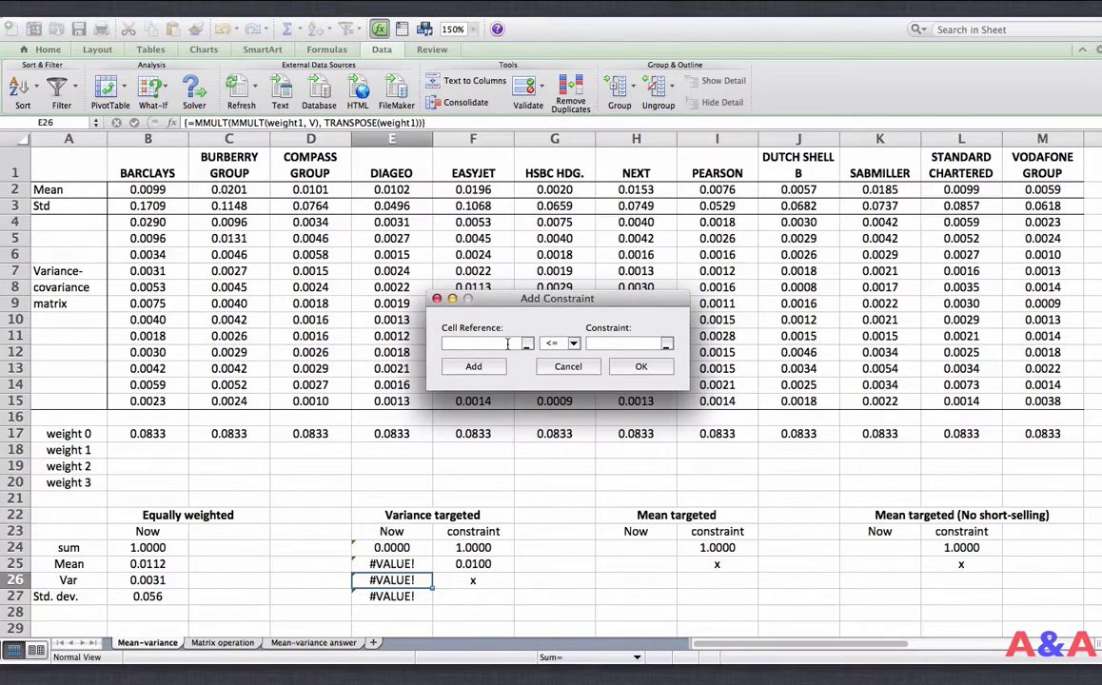
{"action": "left_click", "coordinate": [529, 344]}
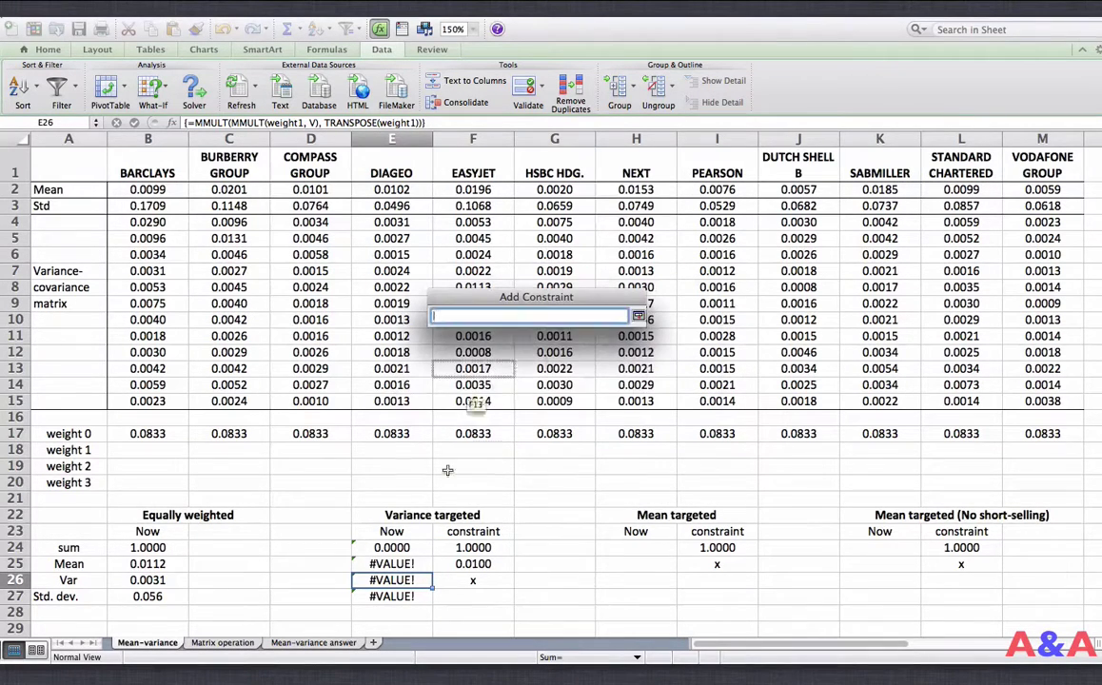
{"action": "left_click", "coordinate": [373, 563]}
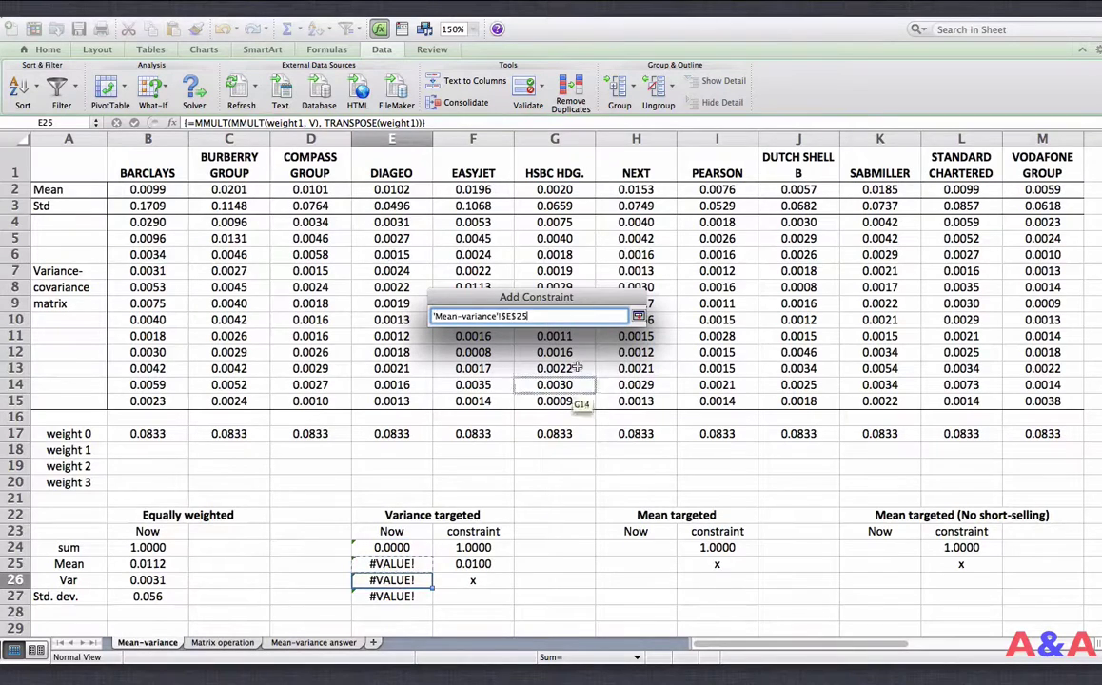
{"action": "left_click", "coordinate": [638, 318]}
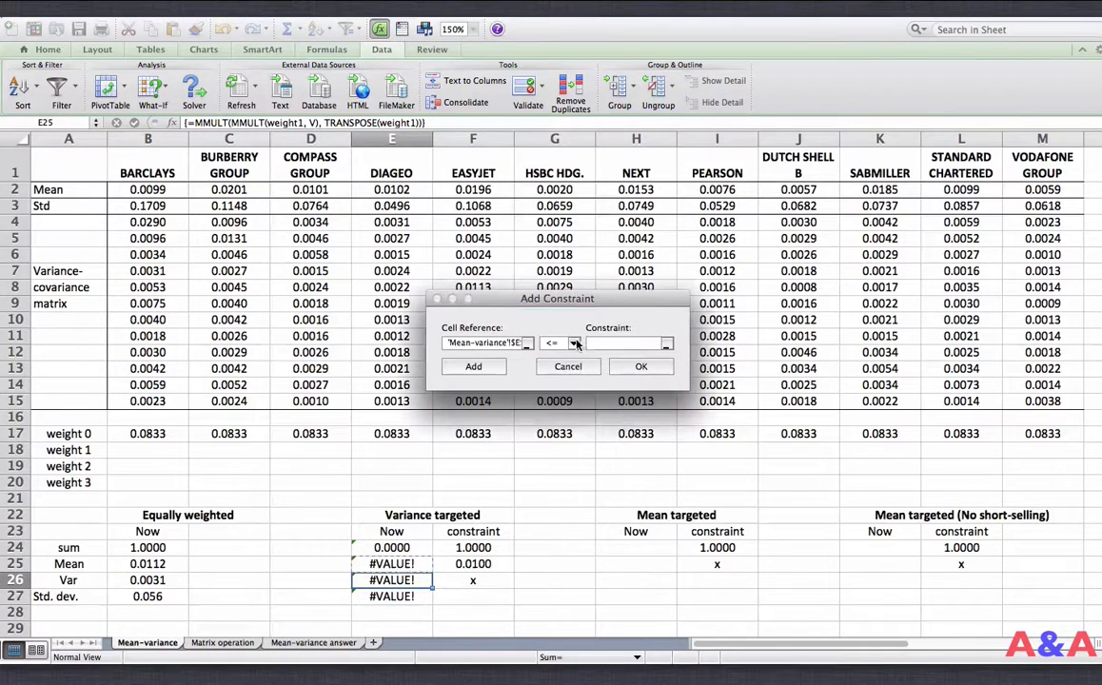
{"action": "left_click", "coordinate": [569, 344]}
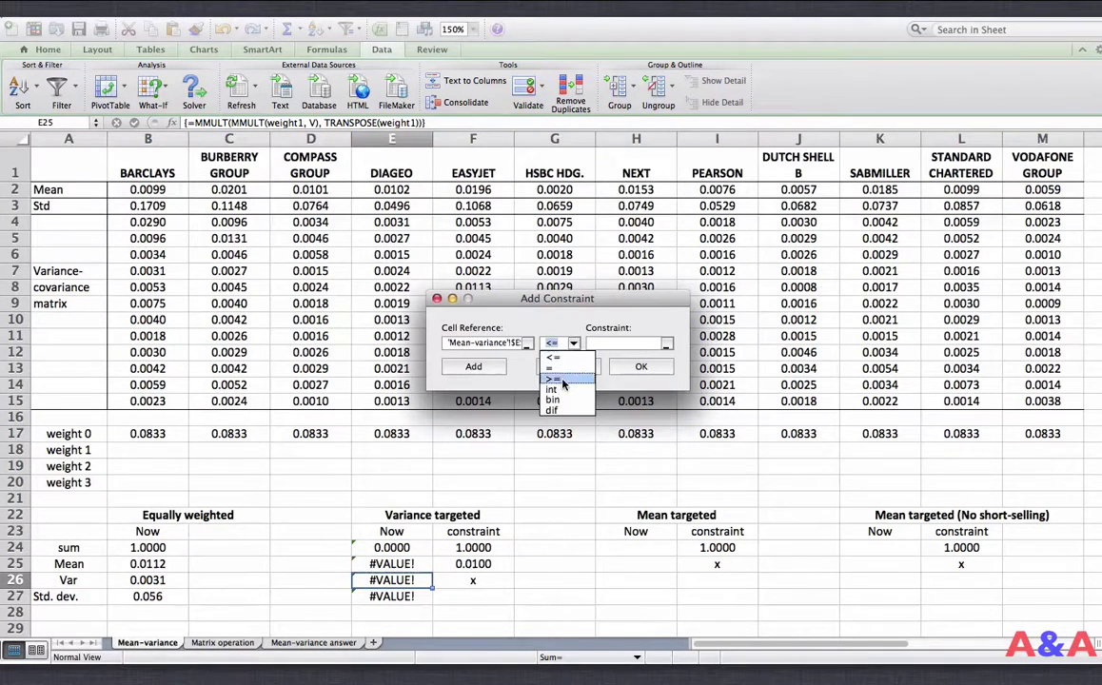
{"action": "left_click", "coordinate": [566, 379]}
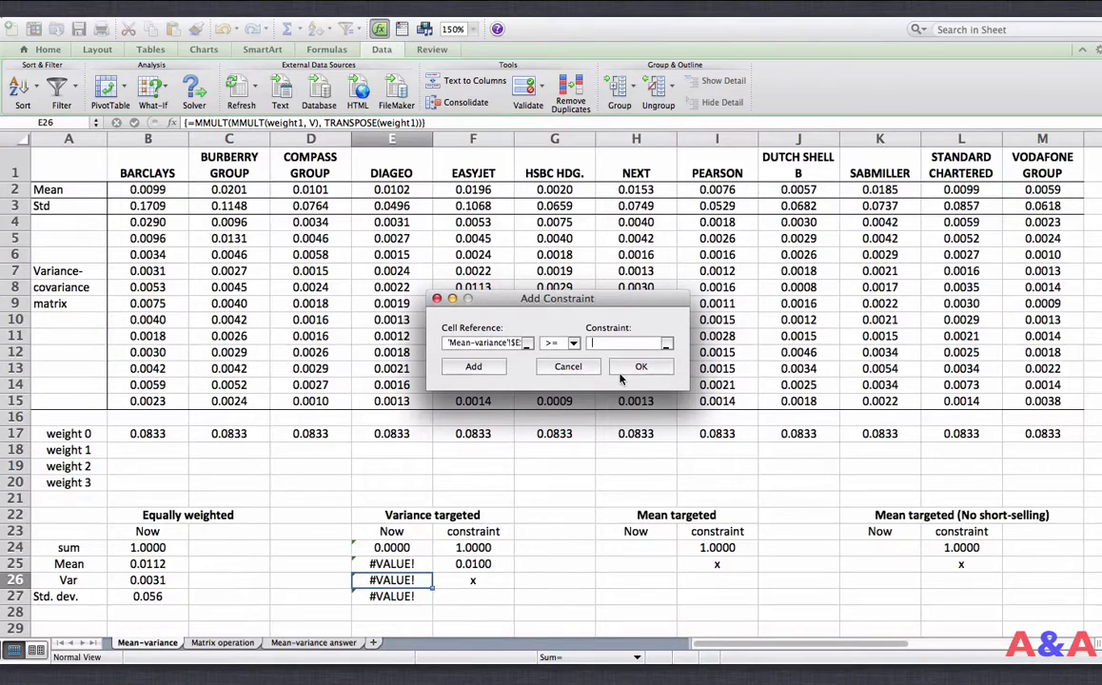
{"action": "type", "text": "0.0112"}
{"action": "key", "text": "Return"}
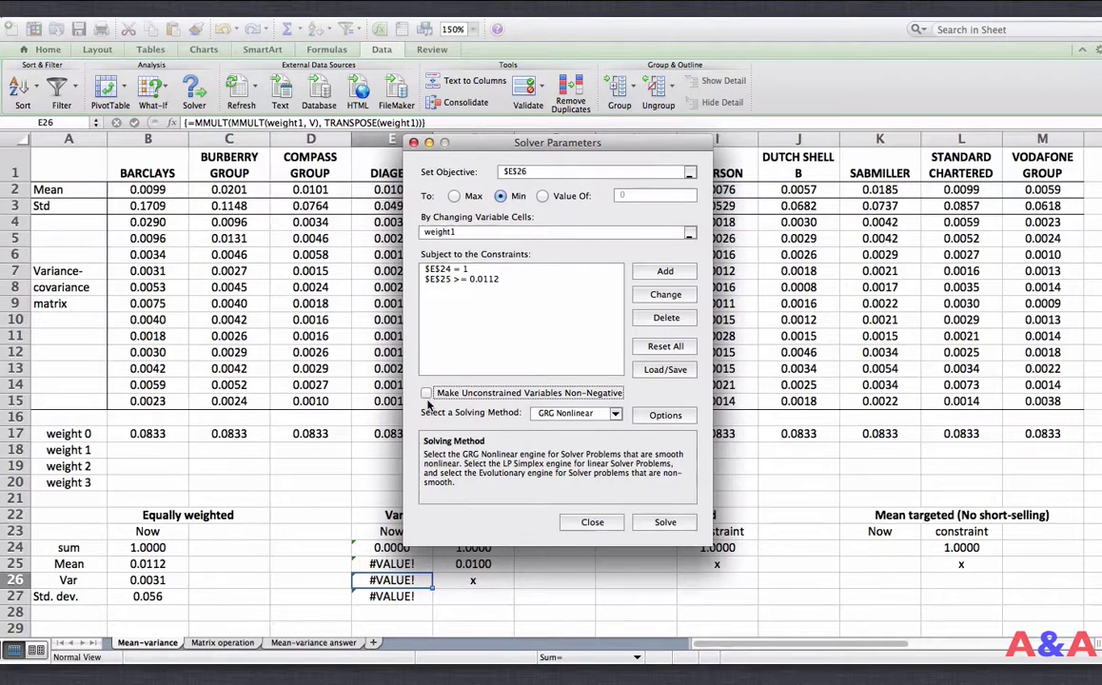
Run Solver to find minimum-variance weights for weight1.
{"action": "left_click", "coordinate": [664, 524]}
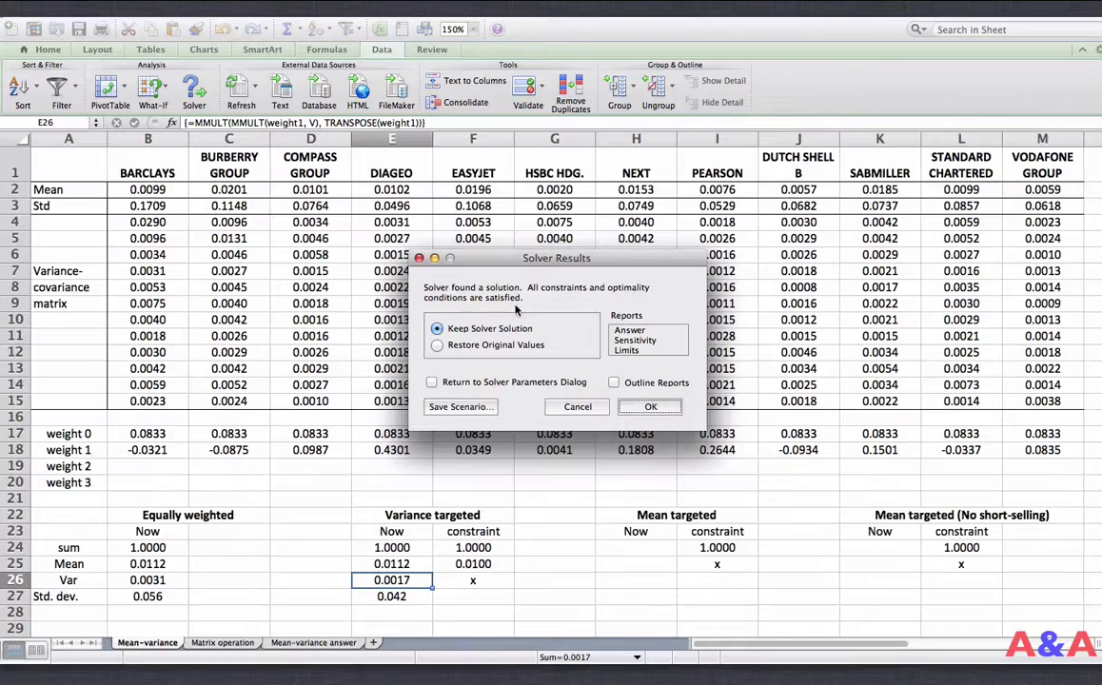
Keep the Solver solution, leaving variance 0.0017 at mean 0.0112.
{"action": "left_click", "coordinate": [651, 408]}
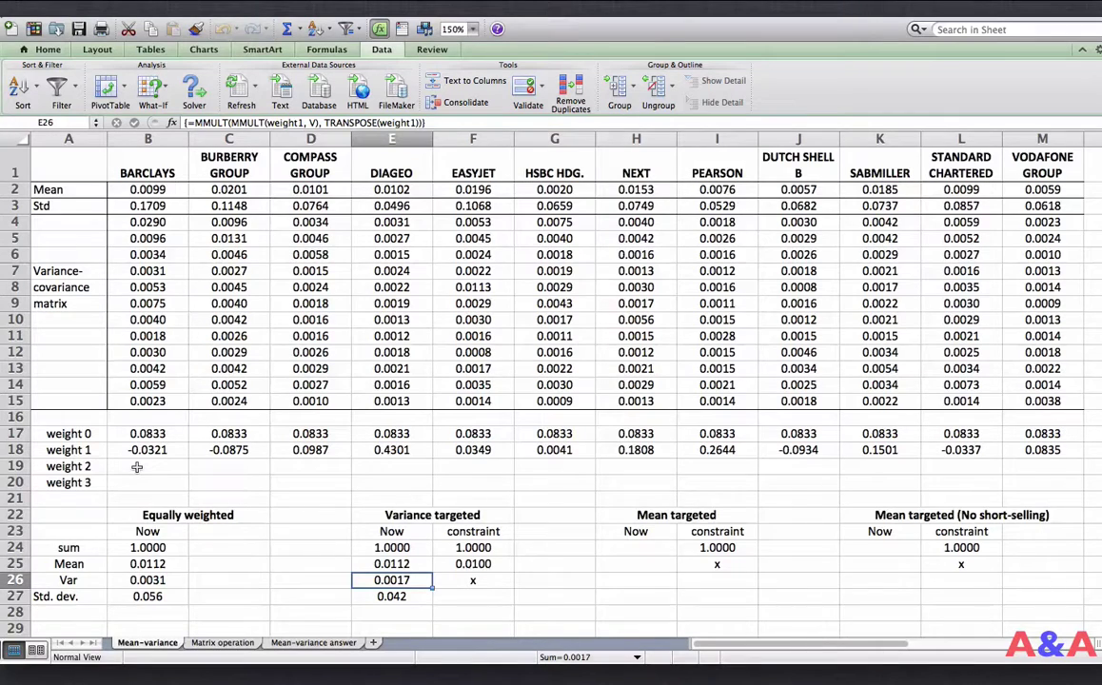
Name the empty weight 3 row of cells 'weight3'.
{"action": "left_click_drag", "start_coordinate": [138, 483], "coordinate": [1042, 481]}
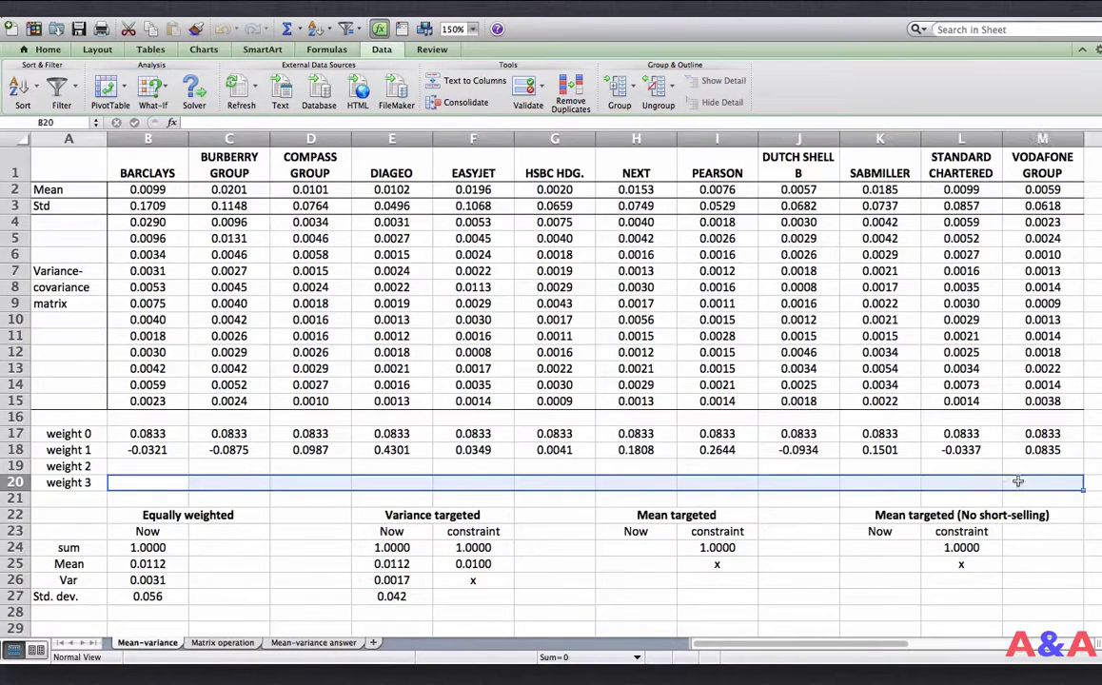
{"action": "left_click", "coordinate": [67, 122]}
{"action": "type", "text": "weight"}
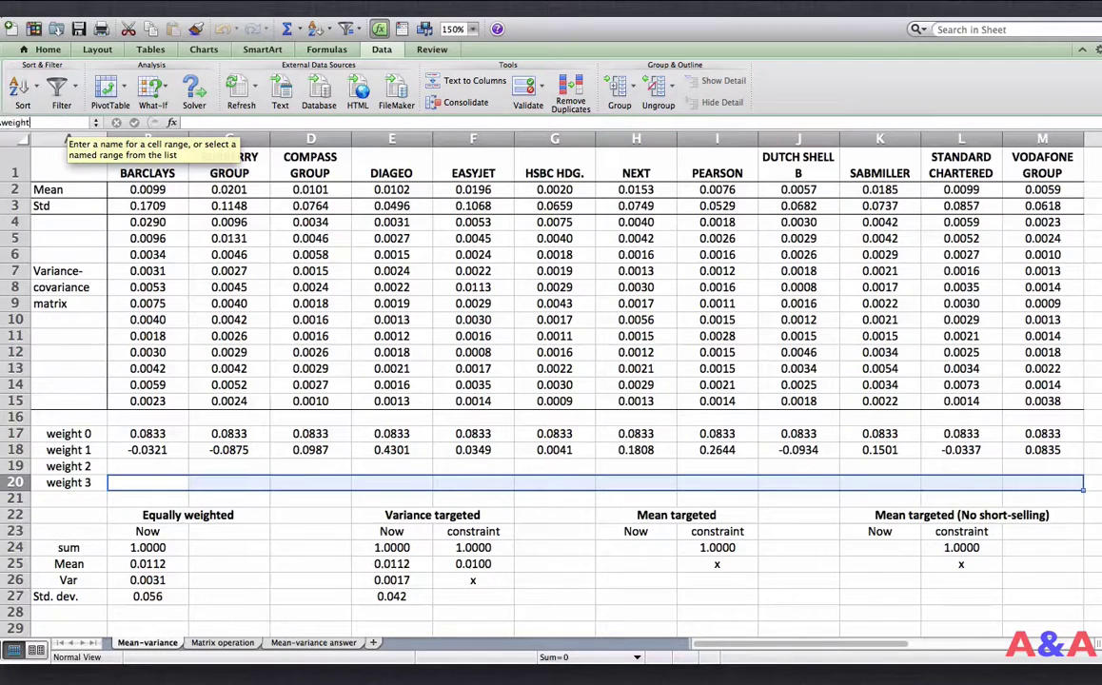
{"action": "type", "text": " 3"}
{"action": "key", "text": "Return"}
Copy the equally weighted summary formulas B24:B27 into K24:K27.
{"action": "left_click_drag", "start_coordinate": [148, 548], "coordinate": [147, 596]}
{"action": "key", "text": "super+c"}
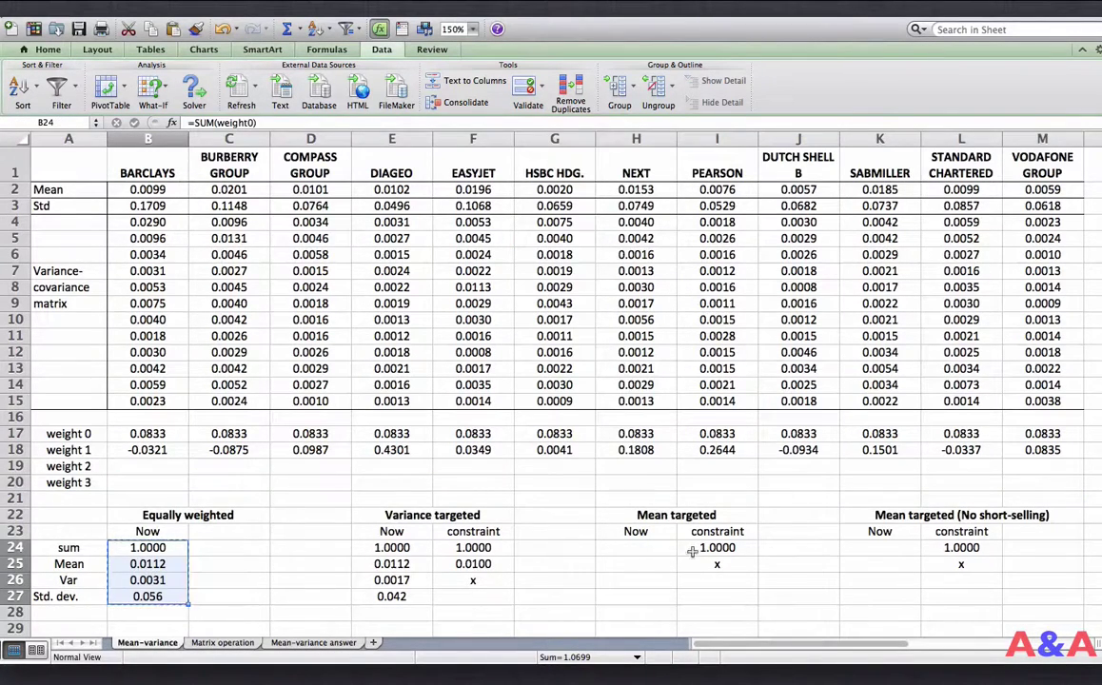
{"action": "left_click_drag", "start_coordinate": [857, 554], "coordinate": [890, 595]}
{"action": "key", "text": "super+v"}
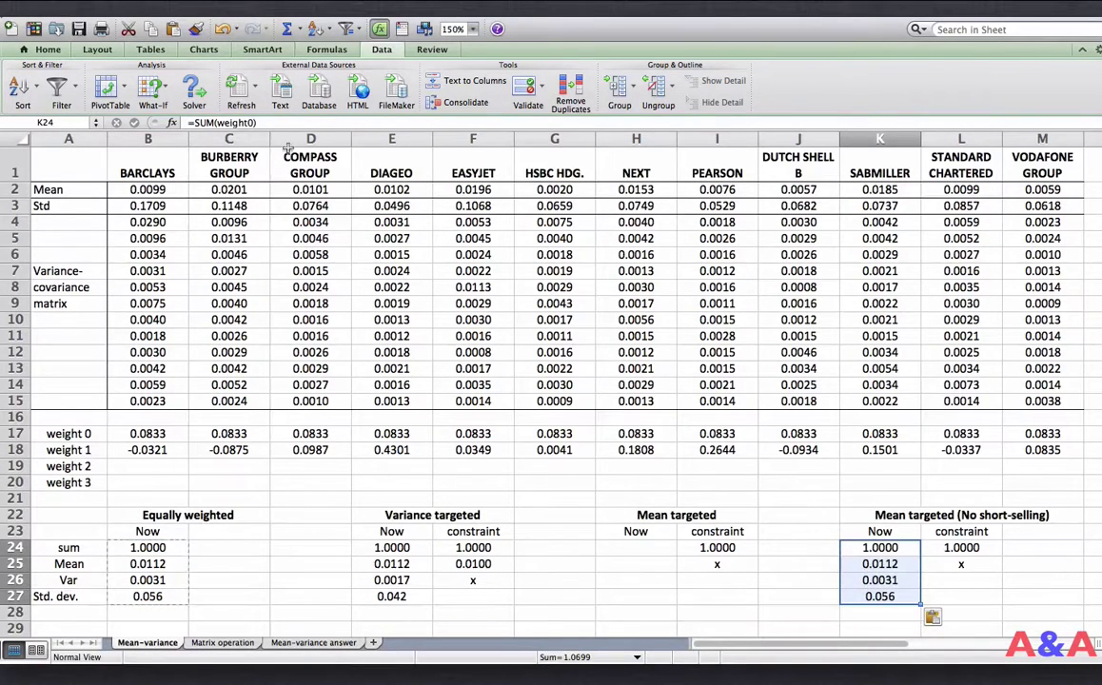
Change the K24 sum and K25 mean formulas from weight0 to weight3.
{"action": "left_click", "coordinate": [255, 122]}
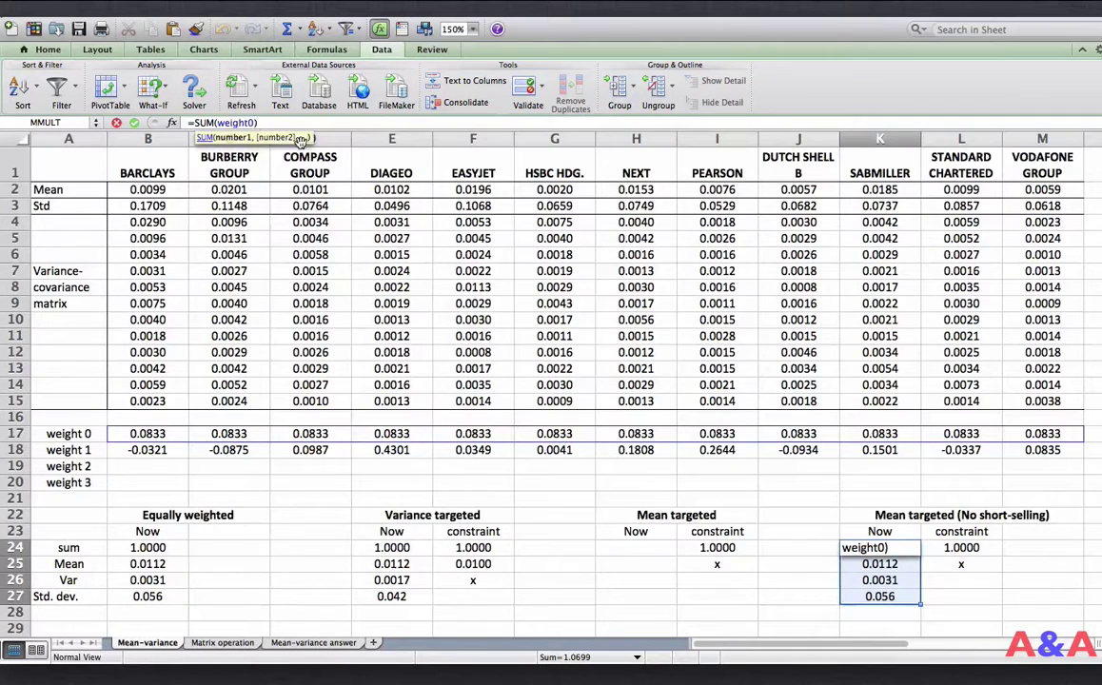
{"action": "key", "text": "BackSpace"}
{"action": "type", "text": "3"}
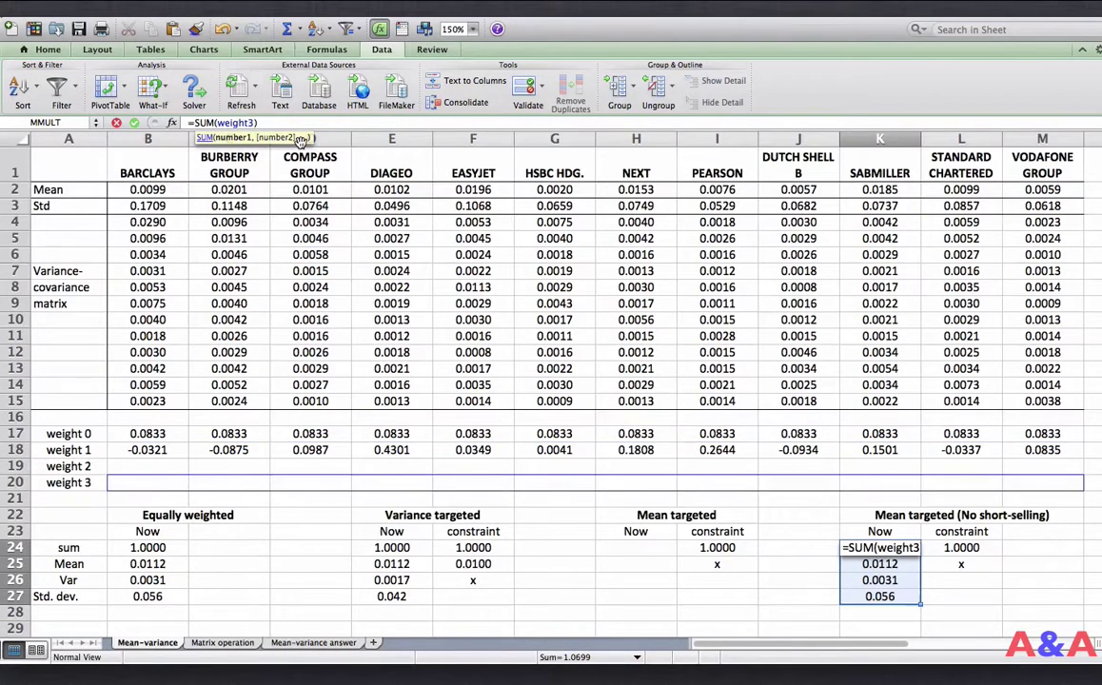
{"action": "key", "text": "Return"}
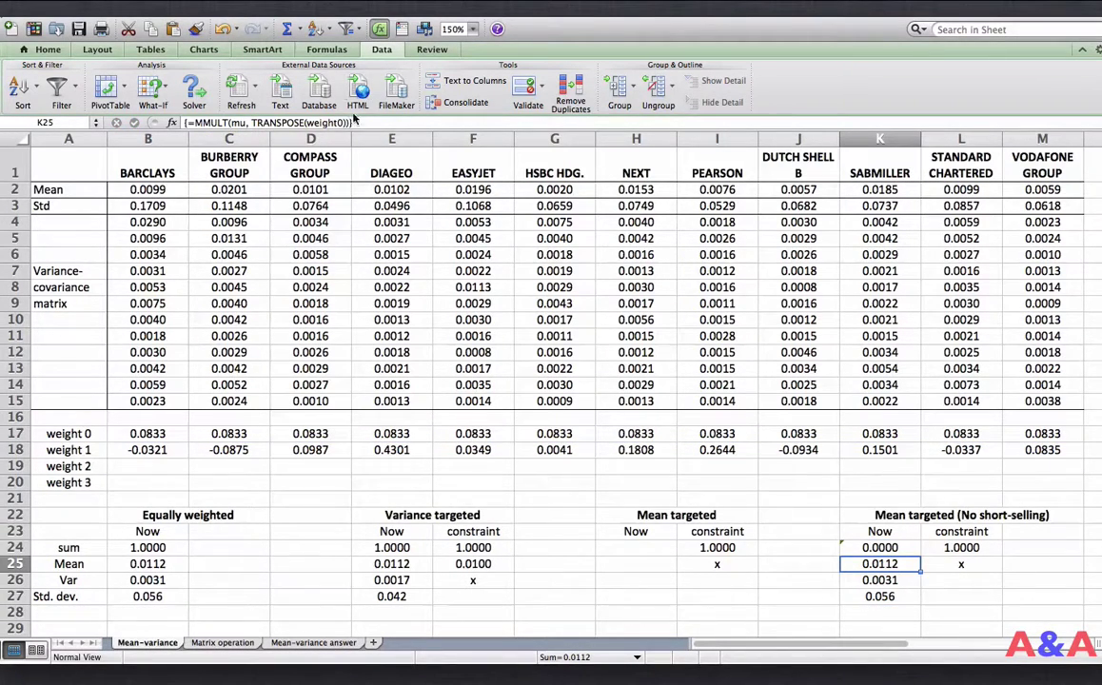
{"action": "left_click", "coordinate": [343, 121]}
{"action": "key", "text": "BackSpace"}
{"action": "type", "text": "3"}
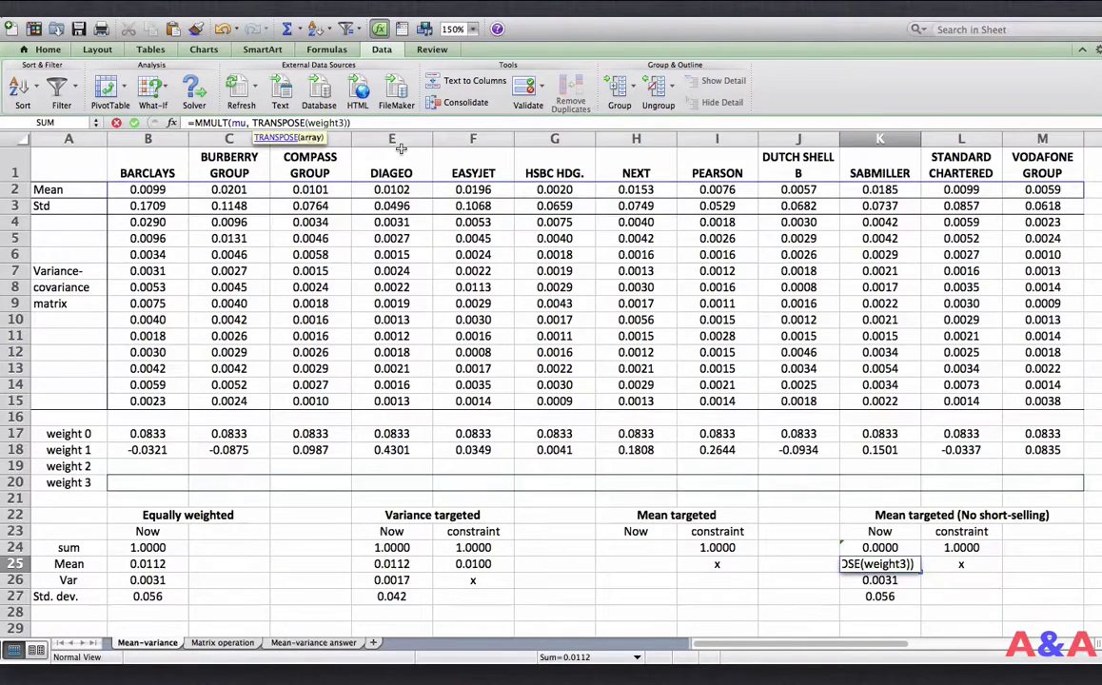
{"action": "key", "text": "Return"}
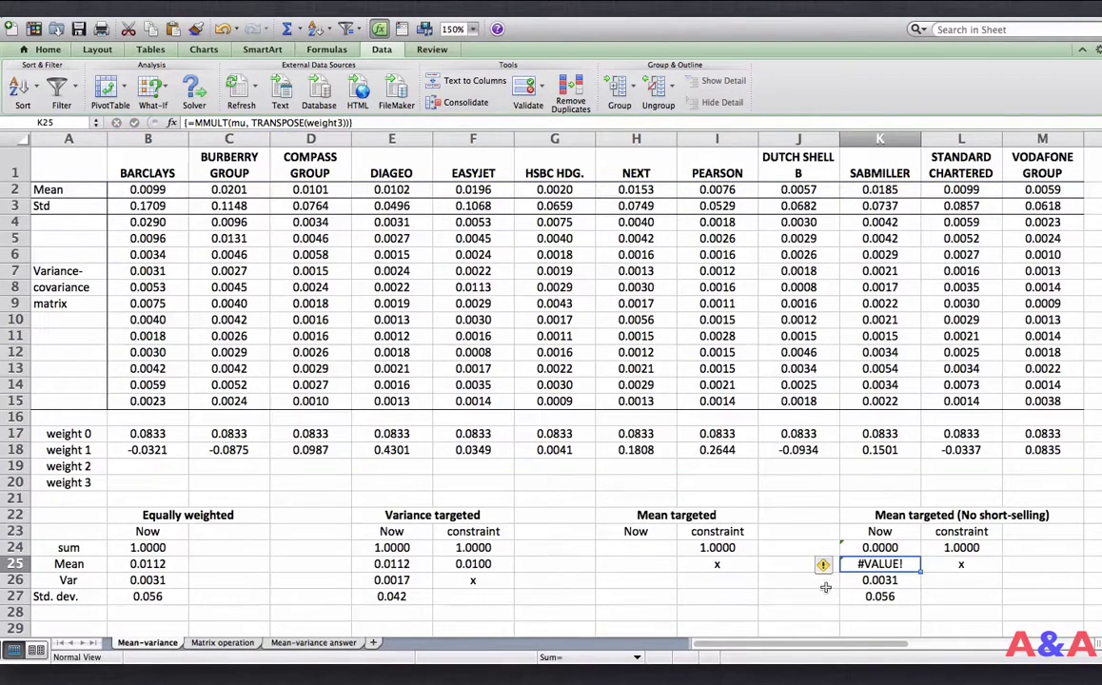
Switch both weight references in the K26 variance formula to weight3, as an array formula.
{"action": "left_click", "coordinate": [300, 124]}
{"action": "left_click", "coordinate": [300, 125]}
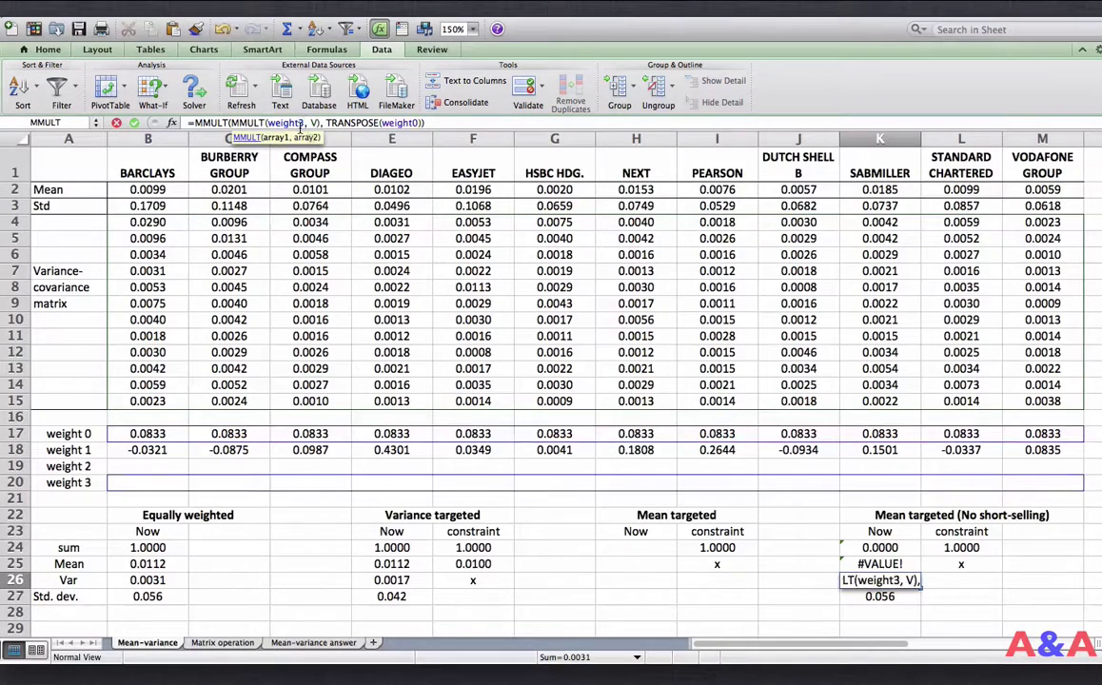
{"action": "key", "text": "BackSpace"}
{"action": "type", "text": "3"}
{"action": "key", "text": "End"}
{"action": "key", "text": "Left"}
{"action": "key", "text": "Left"}
{"action": "key", "text": "BackSpace"}
{"action": "type", "text": "3"}
{"action": "key", "text": "ctrl+shift+Return"}
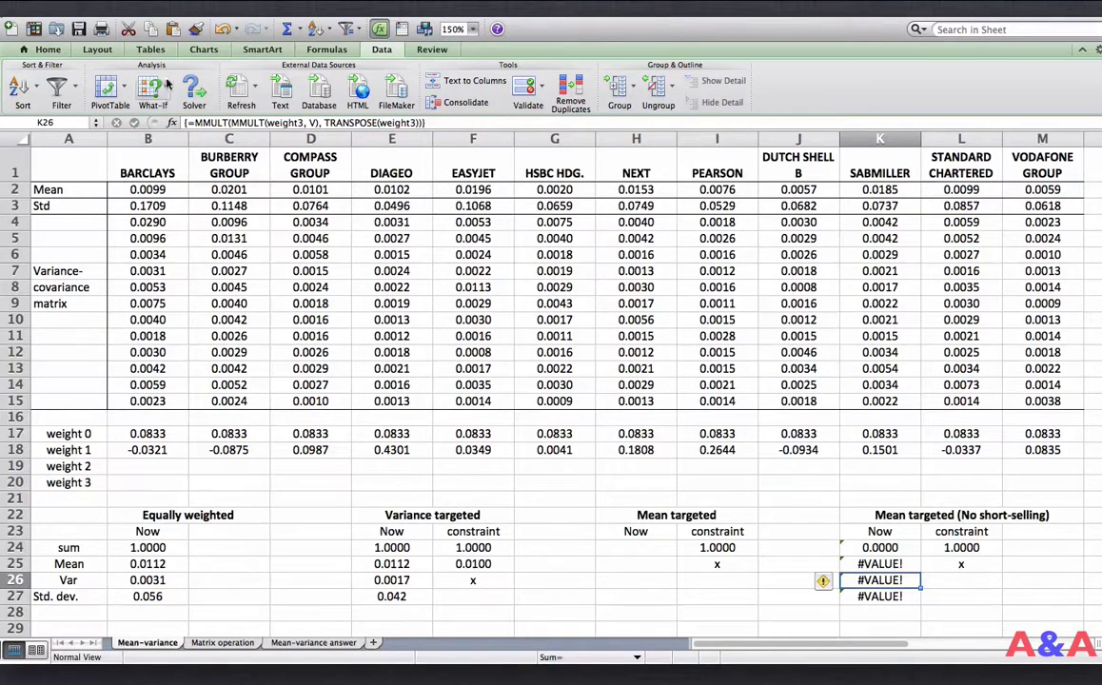
Set Solver to maximise the mean $K$25 by changing weight3.
{"action": "left_click", "coordinate": [188, 88]}
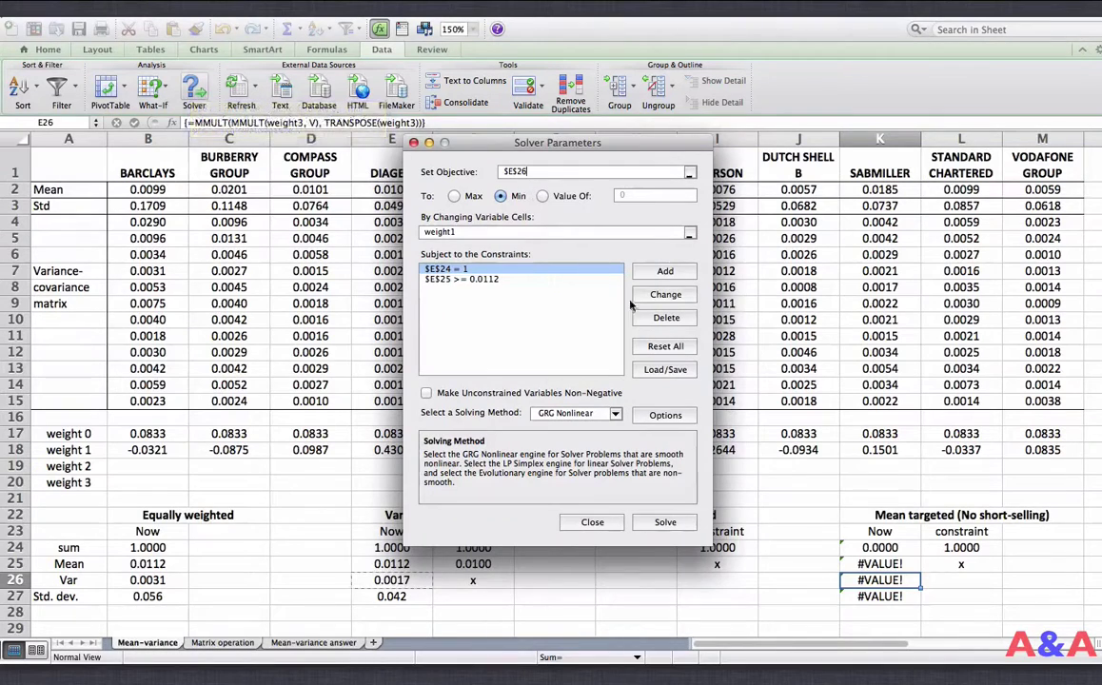
{"action": "left_click", "coordinate": [879, 563]}
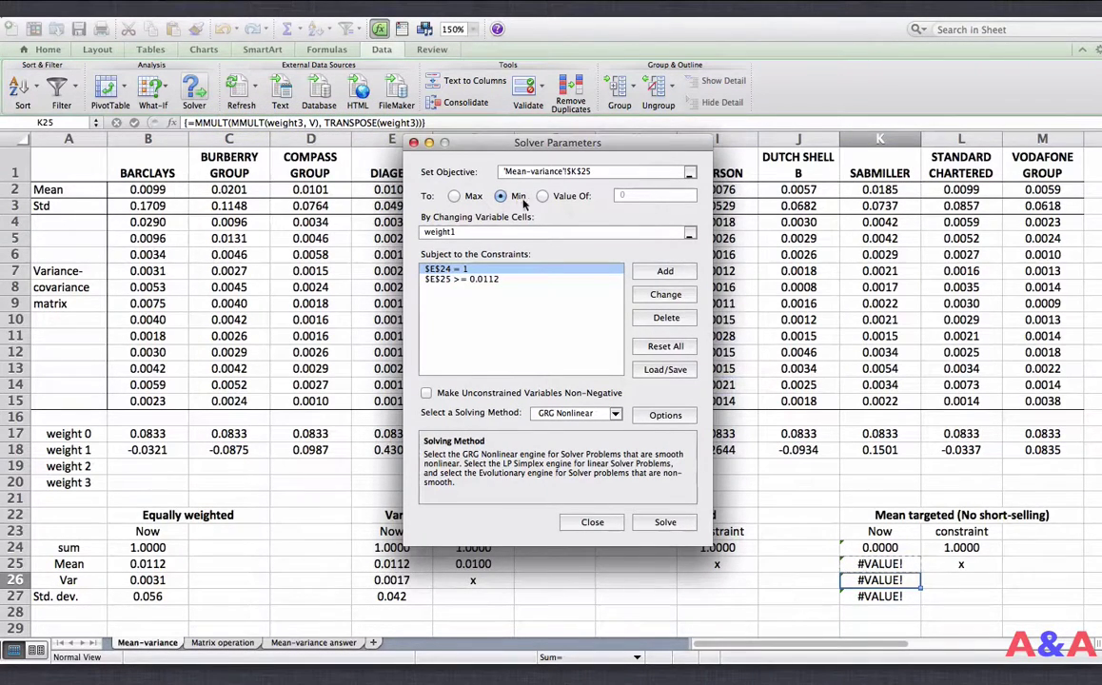
{"action": "left_click", "coordinate": [455, 196]}
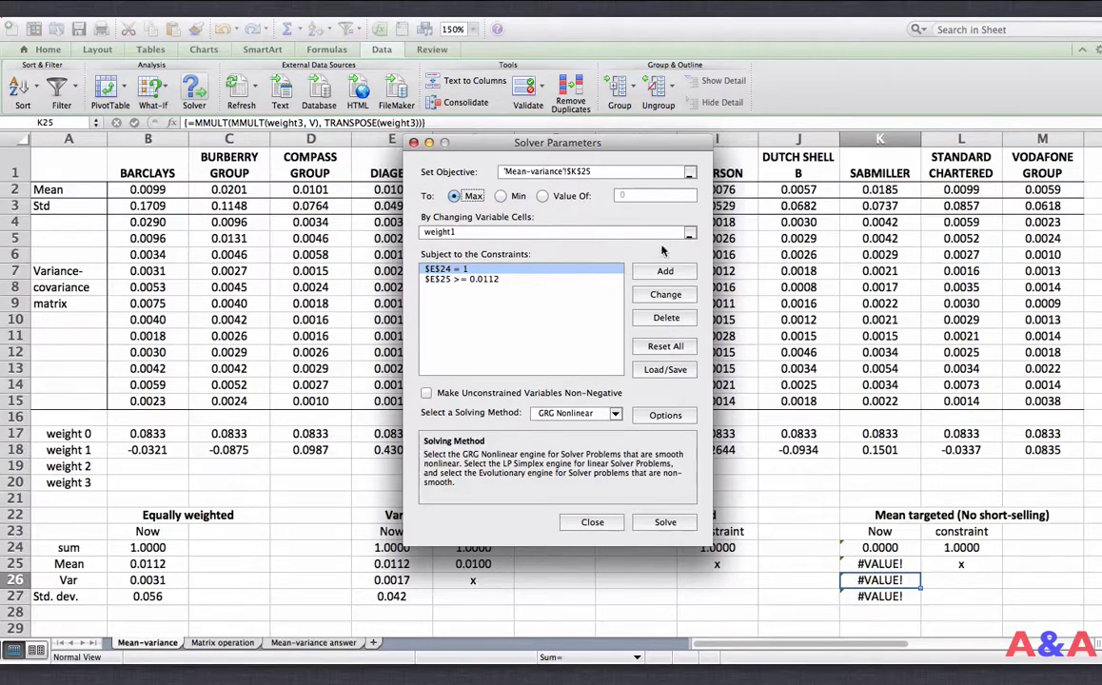
{"action": "left_click", "coordinate": [469, 233]}
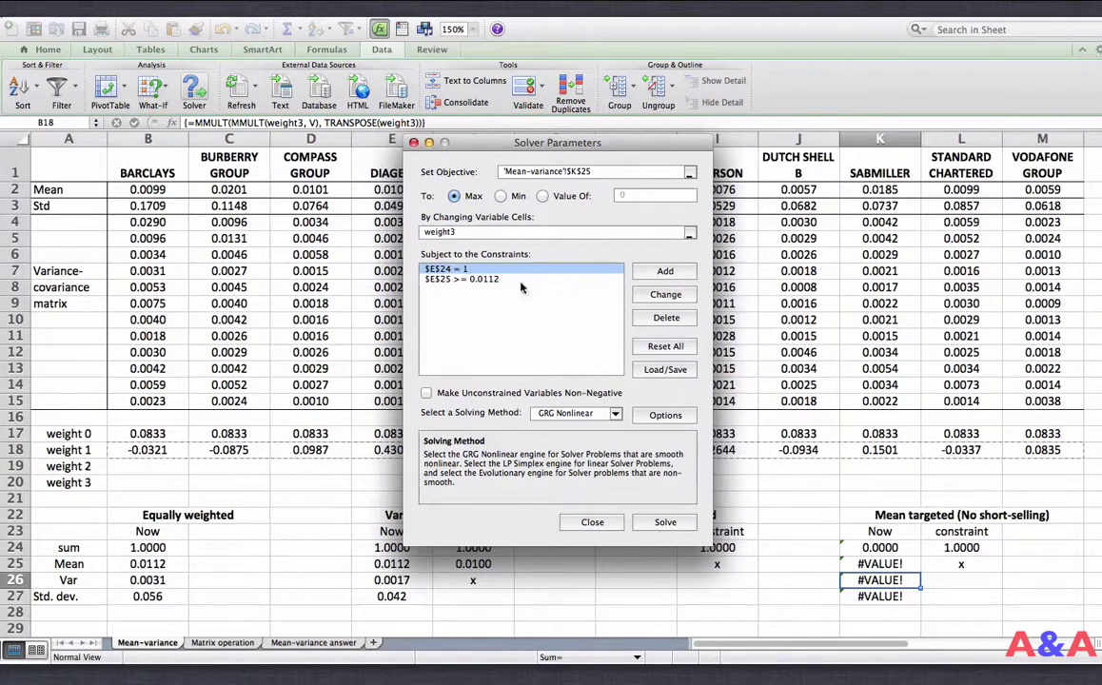
Change the sum constraint to $K$24 = 1.
{"action": "left_click", "coordinate": [646, 299]}
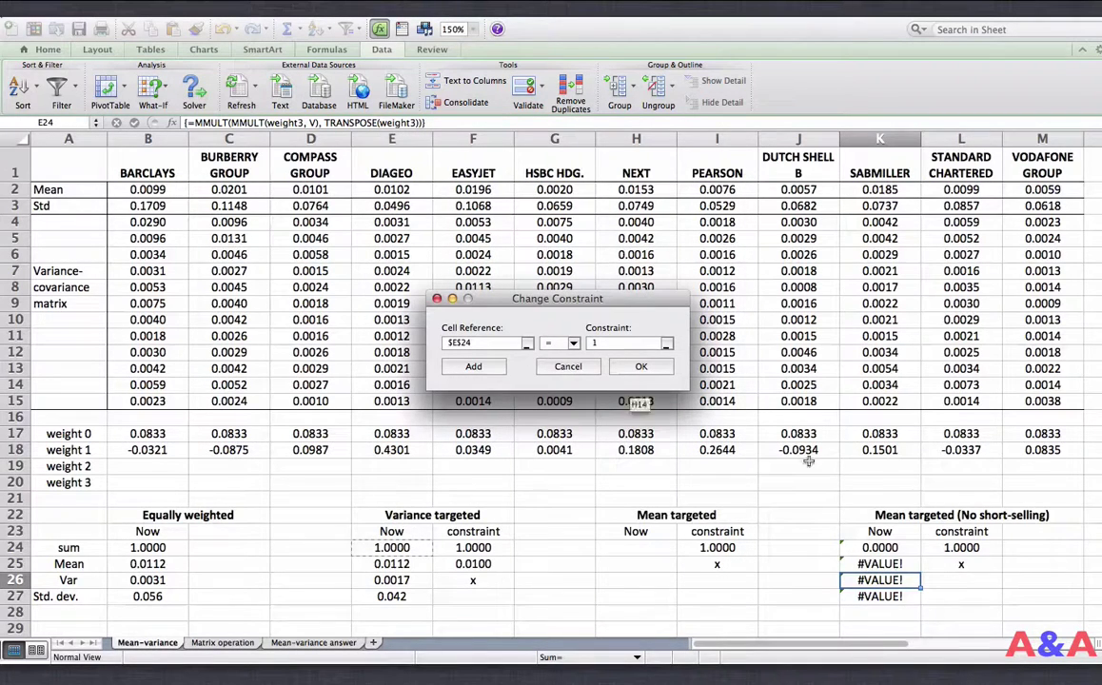
{"action": "left_click", "coordinate": [893, 547]}
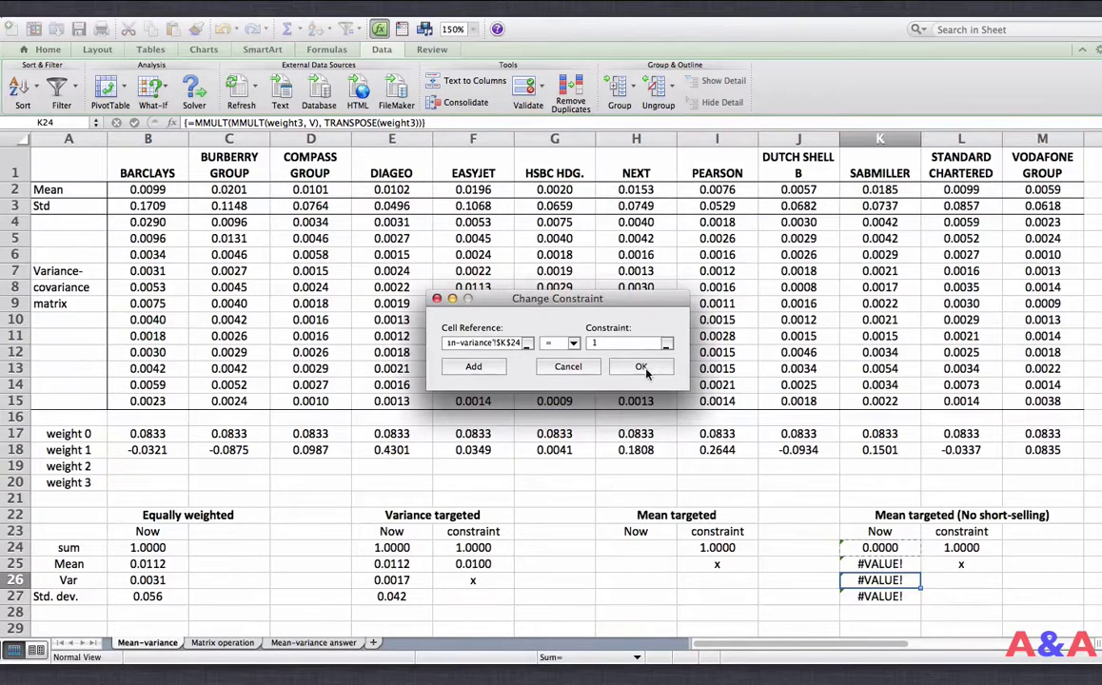
{"action": "left_click", "coordinate": [614, 369]}
{"action": "left_click", "coordinate": [447, 280]}
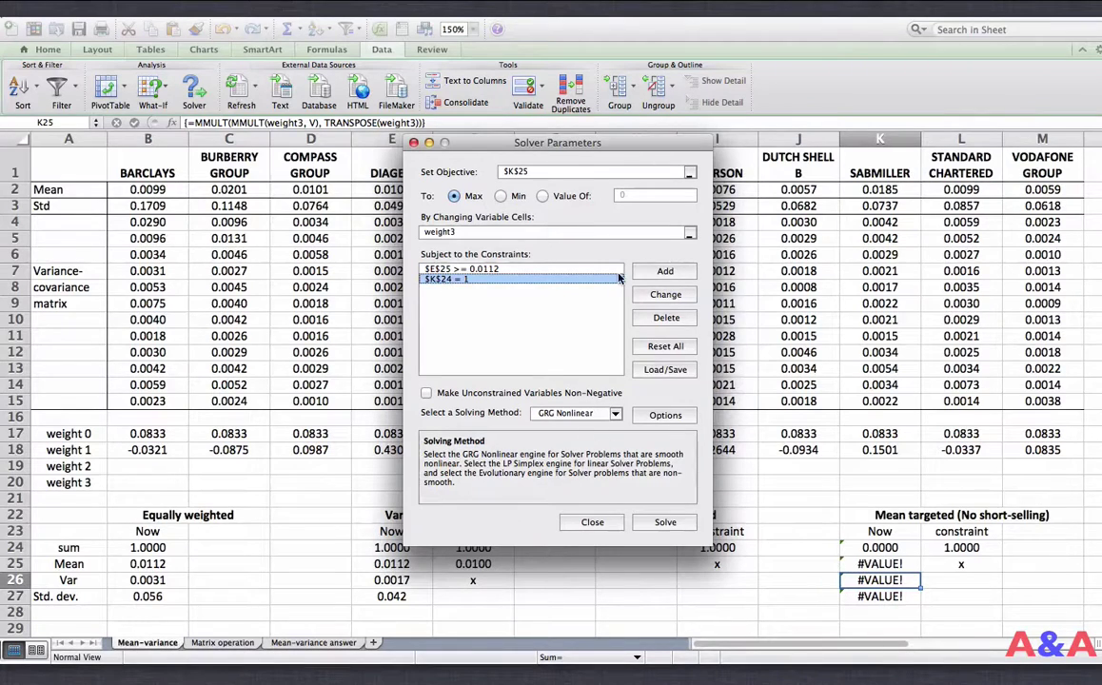
Replace the mean constraint with the variance limit $K$26 <= 0.0031.
{"action": "left_click", "coordinate": [528, 270]}
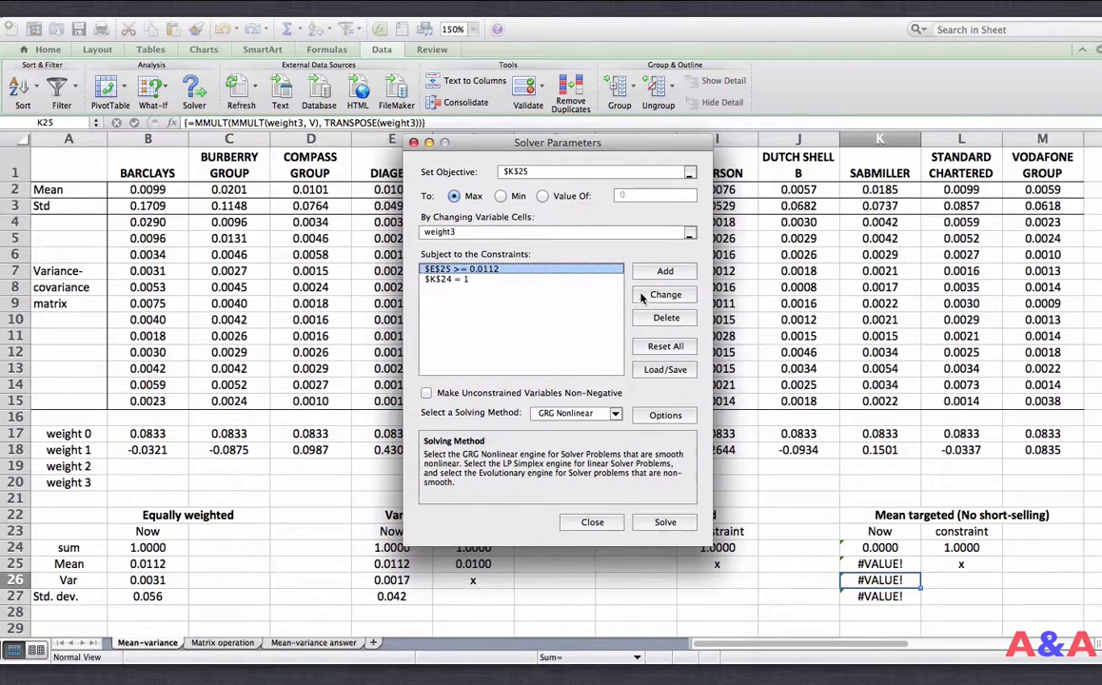
{"action": "left_click", "coordinate": [665, 295]}
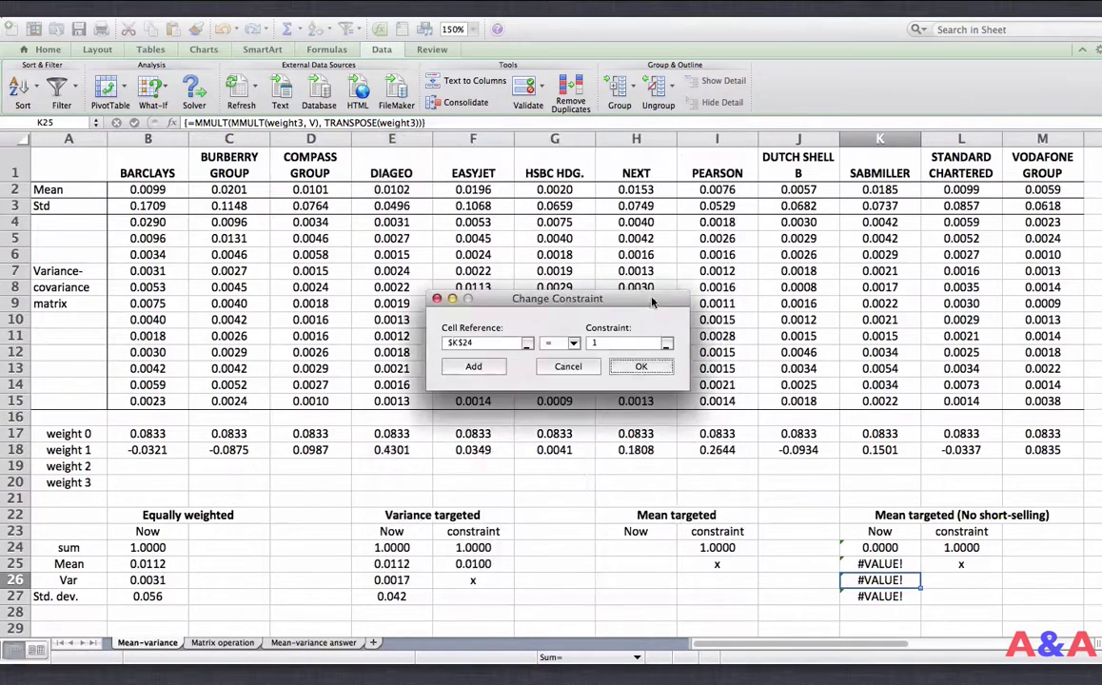
{"action": "left_click", "coordinate": [529, 346]}
{"action": "left_click", "coordinate": [880, 579]}
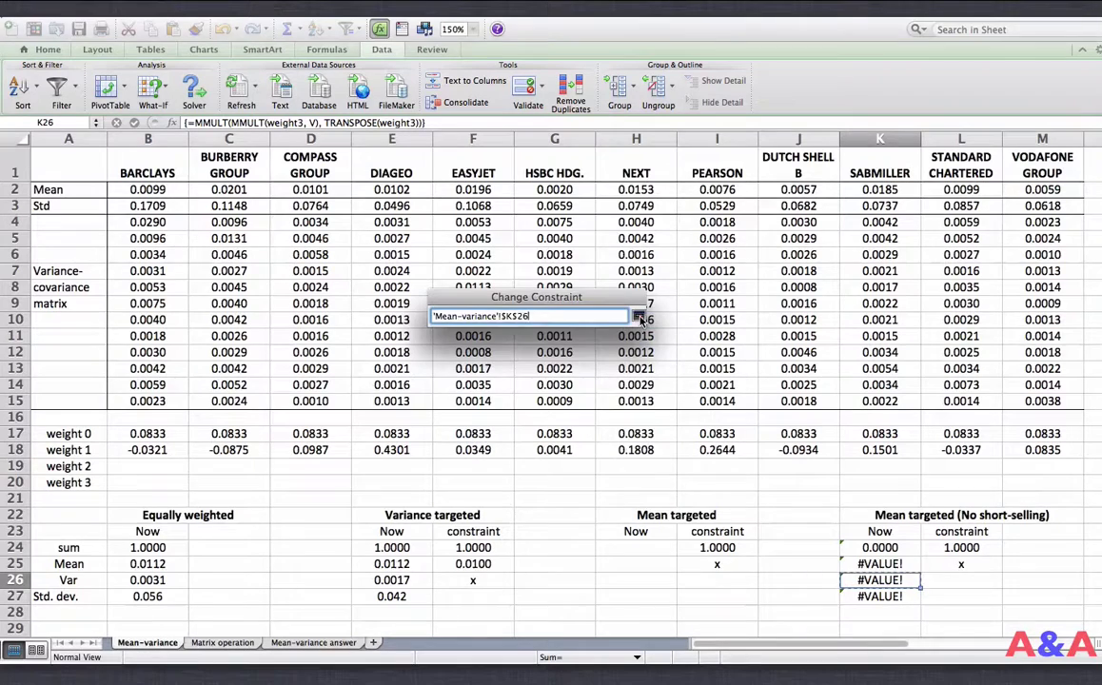
{"action": "left_click", "coordinate": [640, 319]}
{"action": "left_click", "coordinate": [561, 342]}
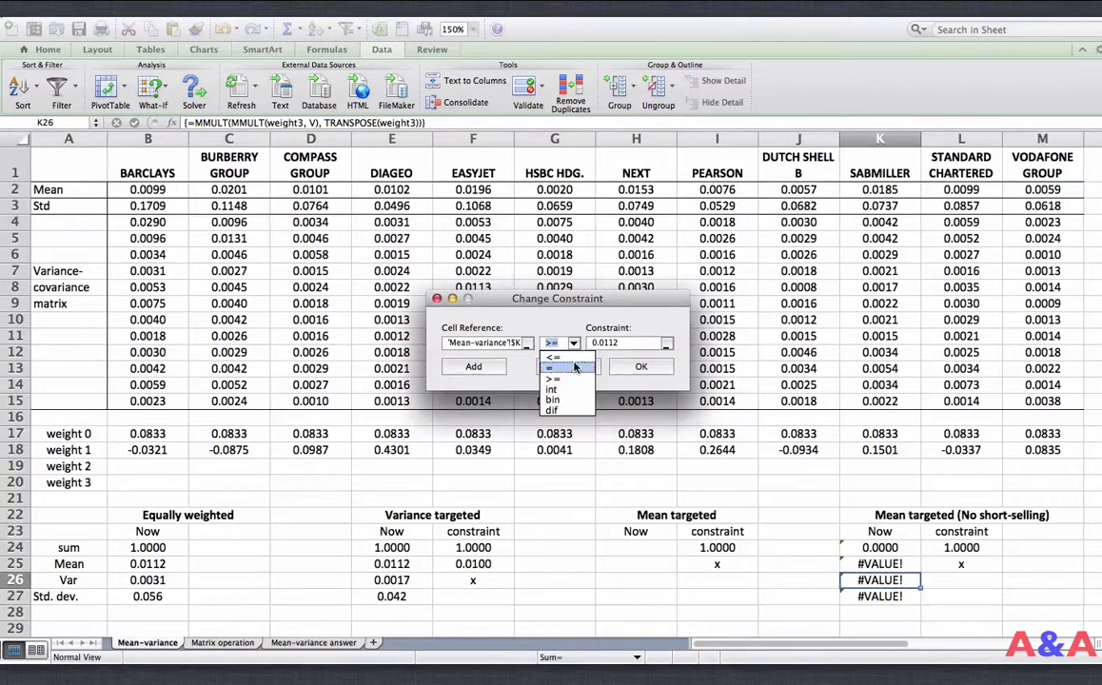
{"action": "left_click", "coordinate": [572, 358]}
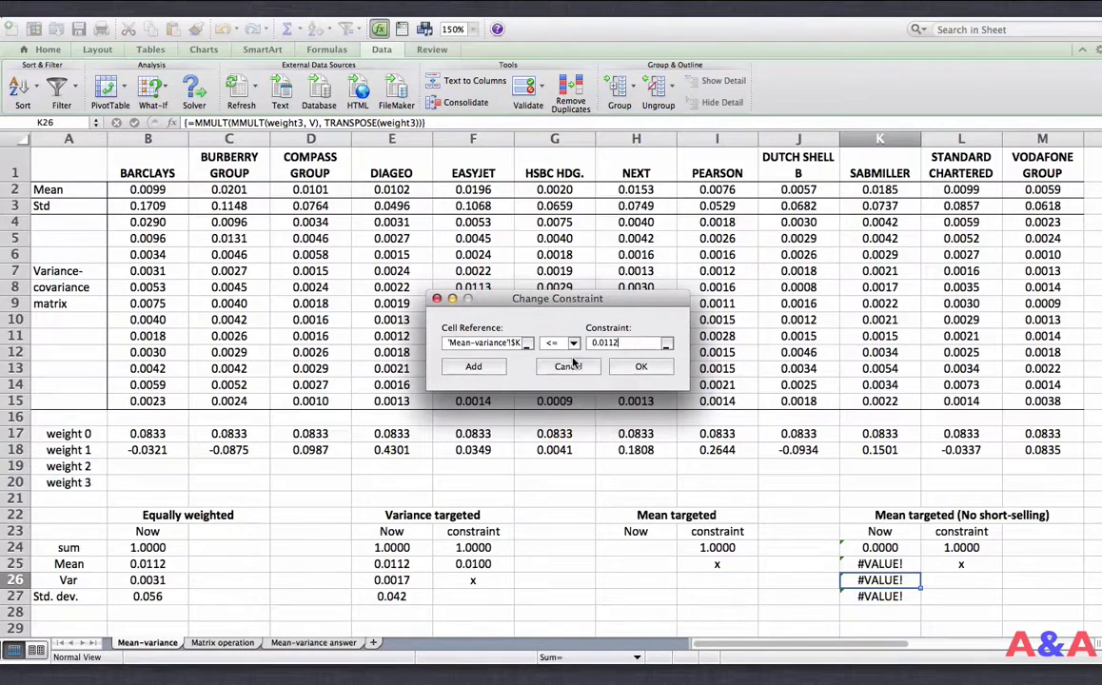
{"action": "left_click", "coordinate": [666, 343]}
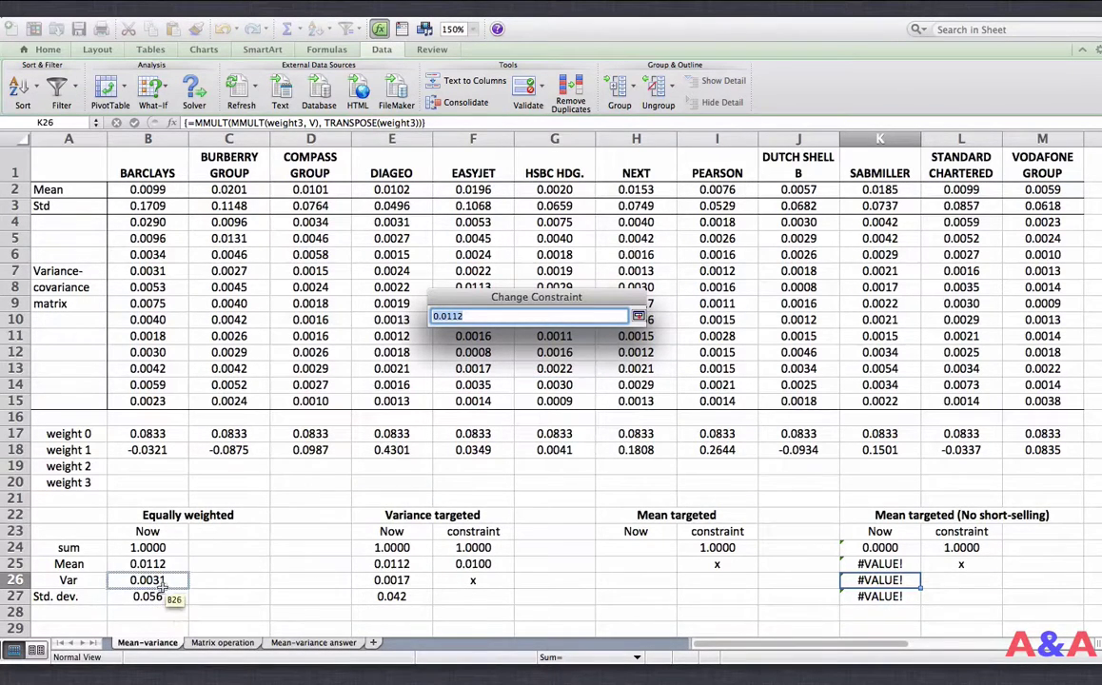
{"action": "type", "text": "03"}
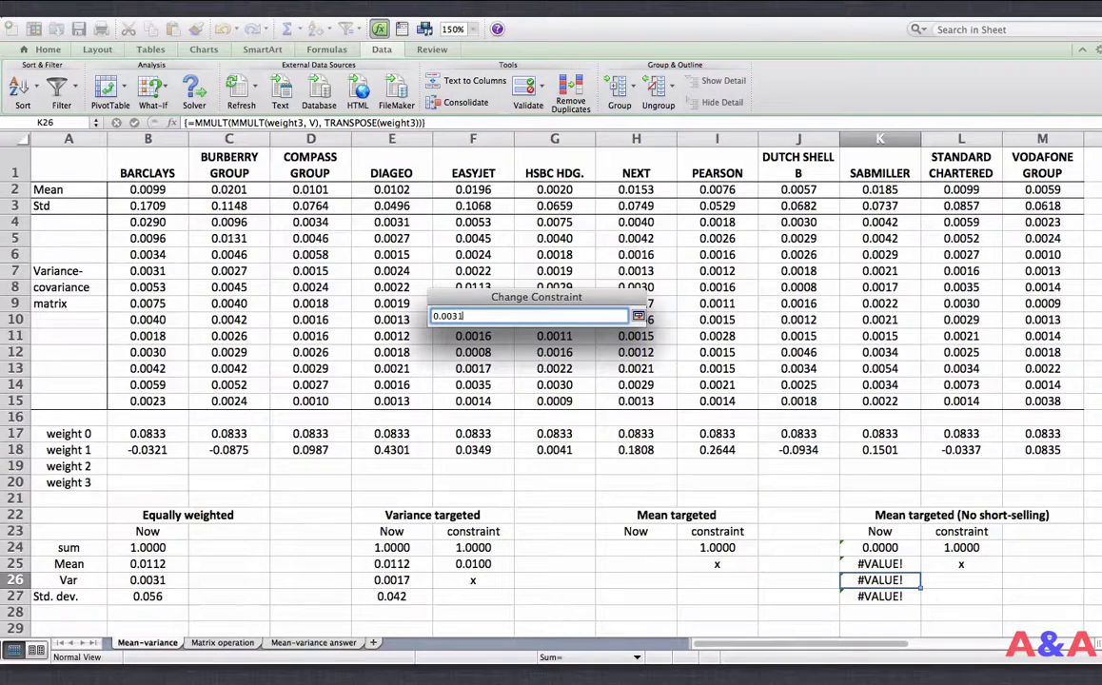
{"action": "left_click", "coordinate": [638, 316]}
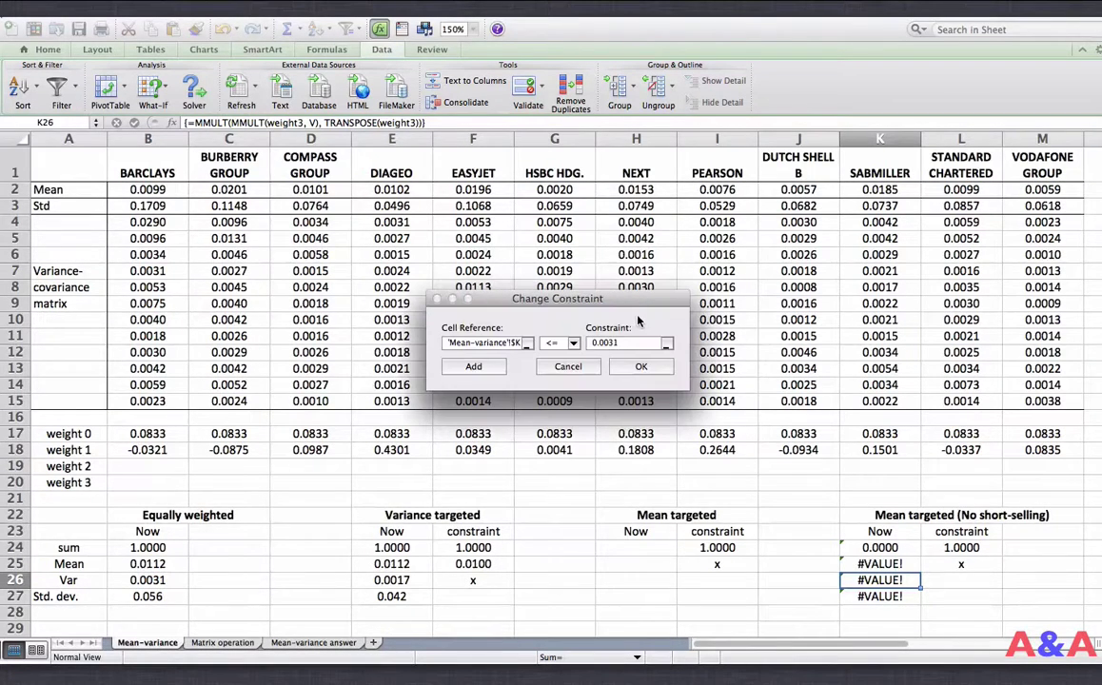
{"action": "key", "text": "Return"}
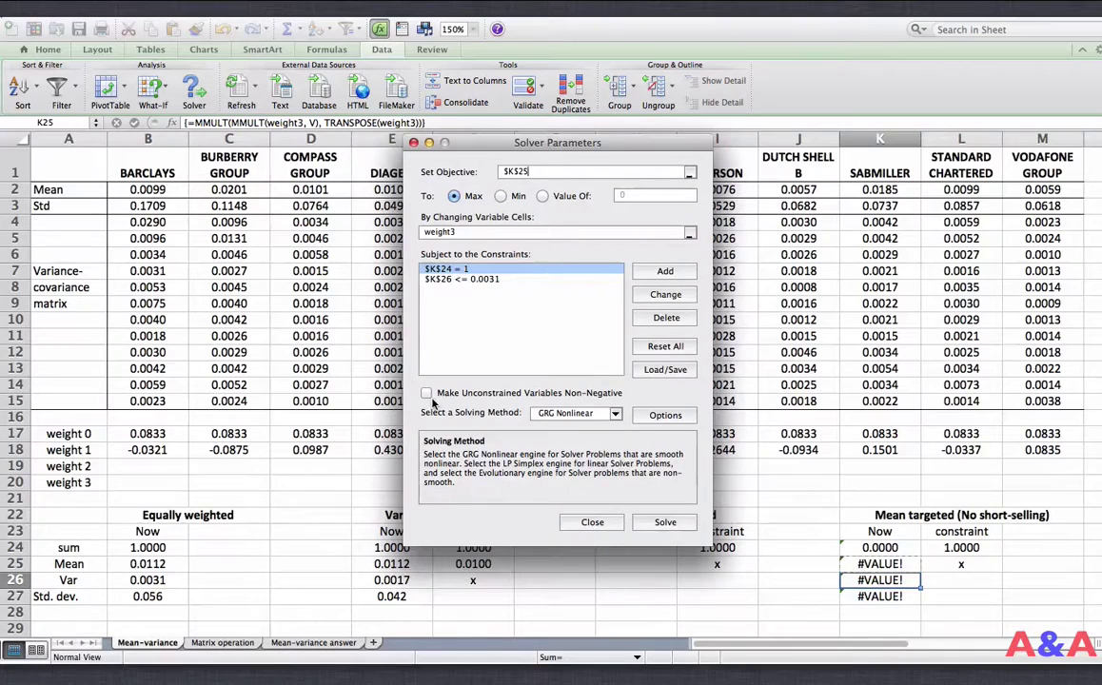
Solve with non-negative weights and keep the solution: mean 0.0165 at variance 0.0031.
{"action": "left_click", "coordinate": [441, 395]}
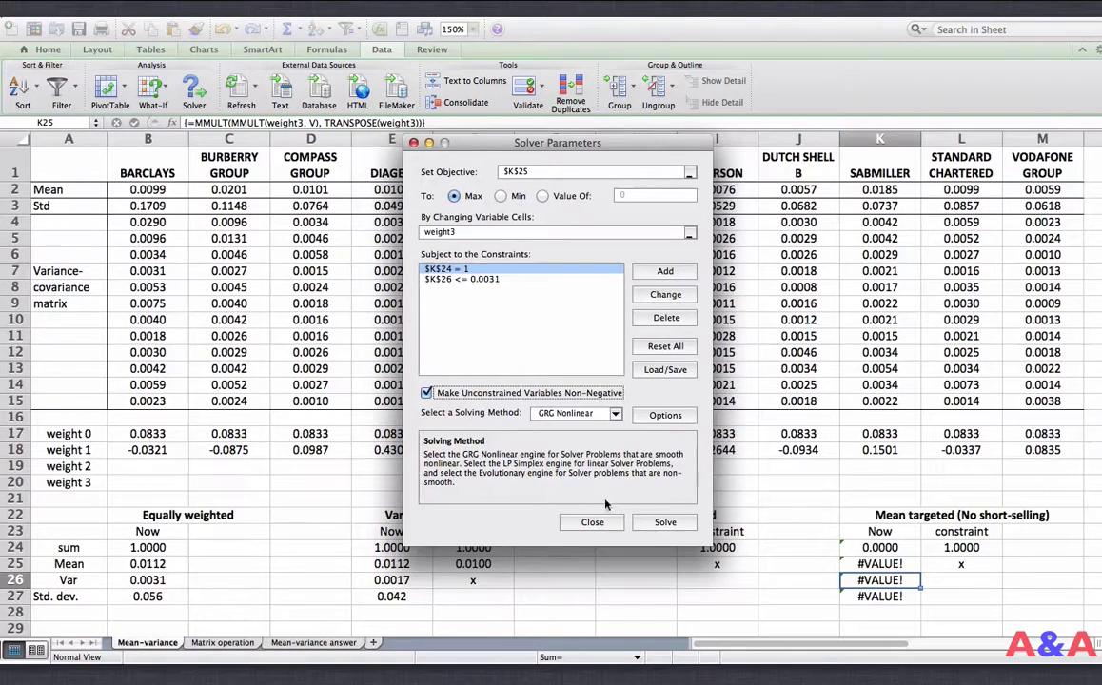
{"action": "left_click", "coordinate": [592, 522]}
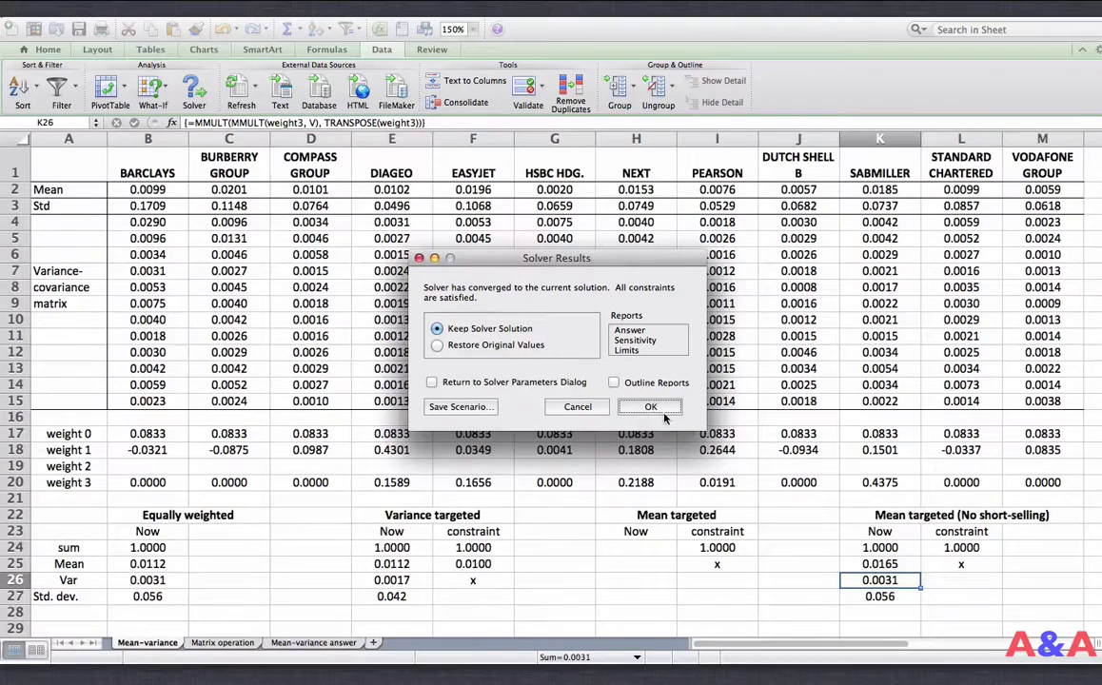
{"action": "left_click", "coordinate": [651, 407]}
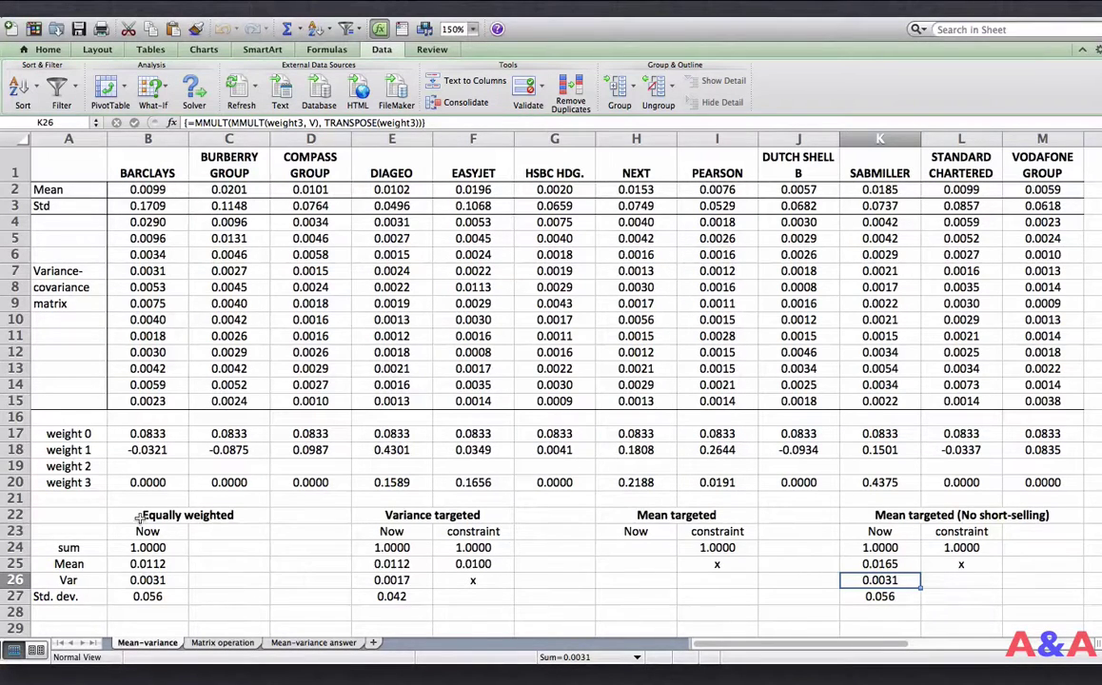